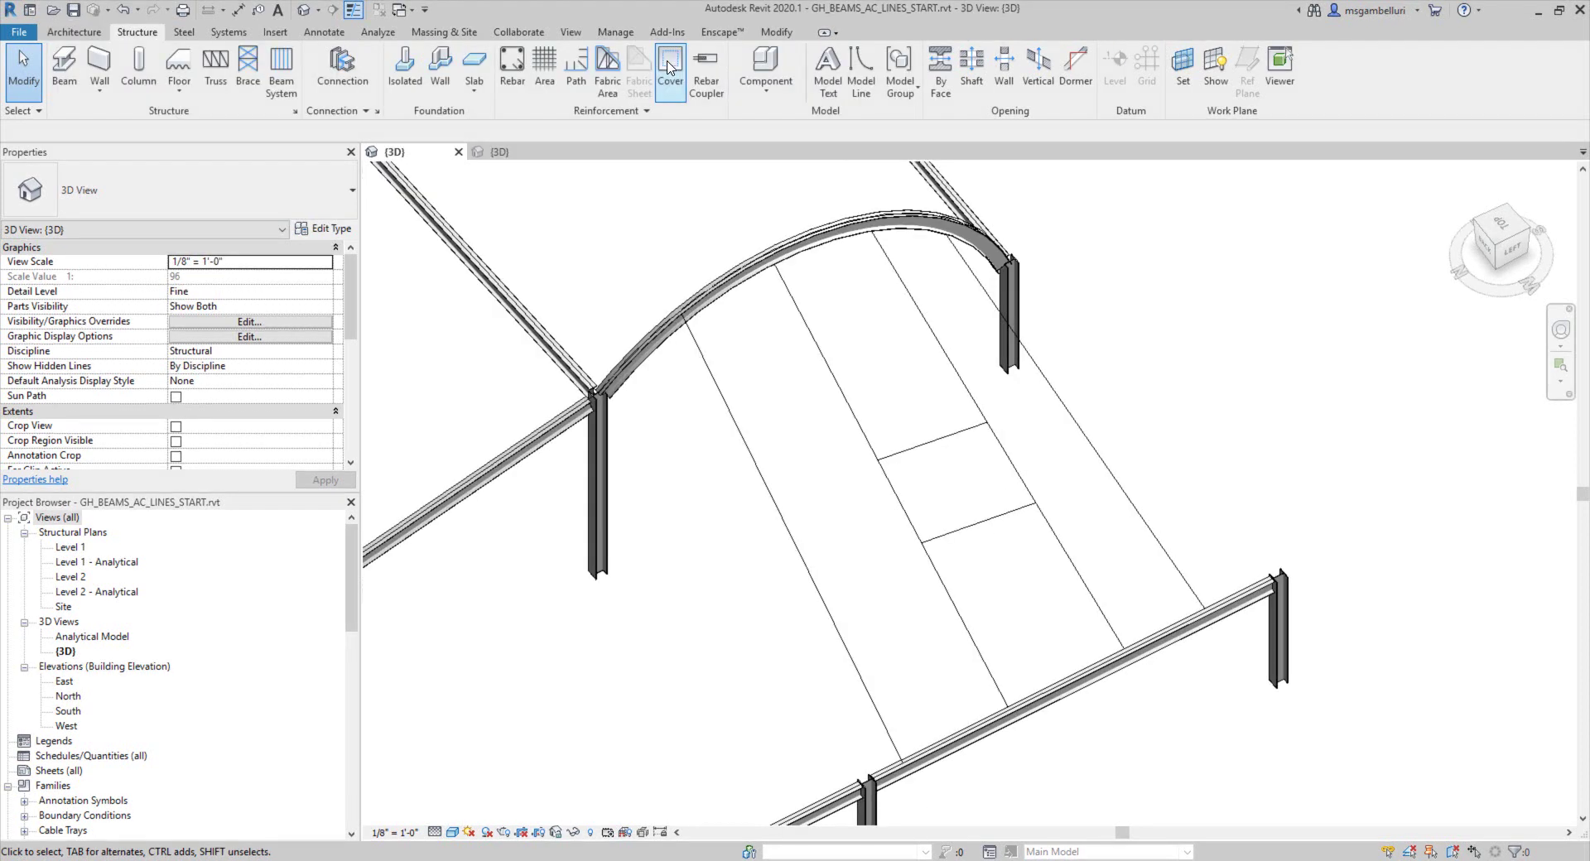
# Step: Switch to the Rhinoceros ribbon tab to reveal the Rhino.Inside and Grasshopper tools
pyautogui.click(667, 34)
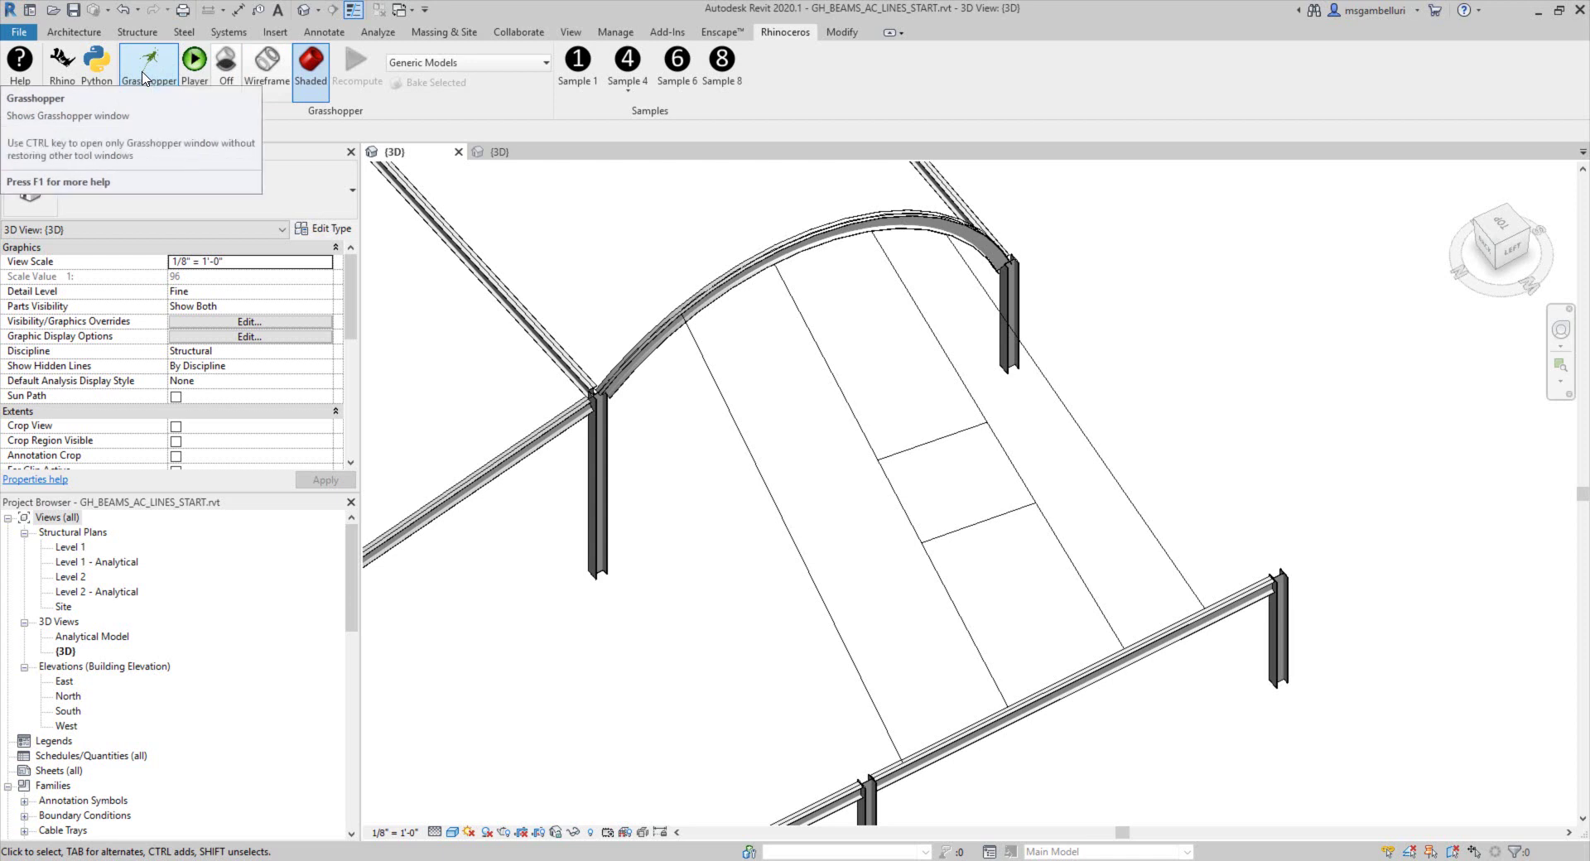
# Step: Launch Grasshopper, dismiss its start-up dialog, maximize it and show the Revit component set
pyautogui.click(152, 82)
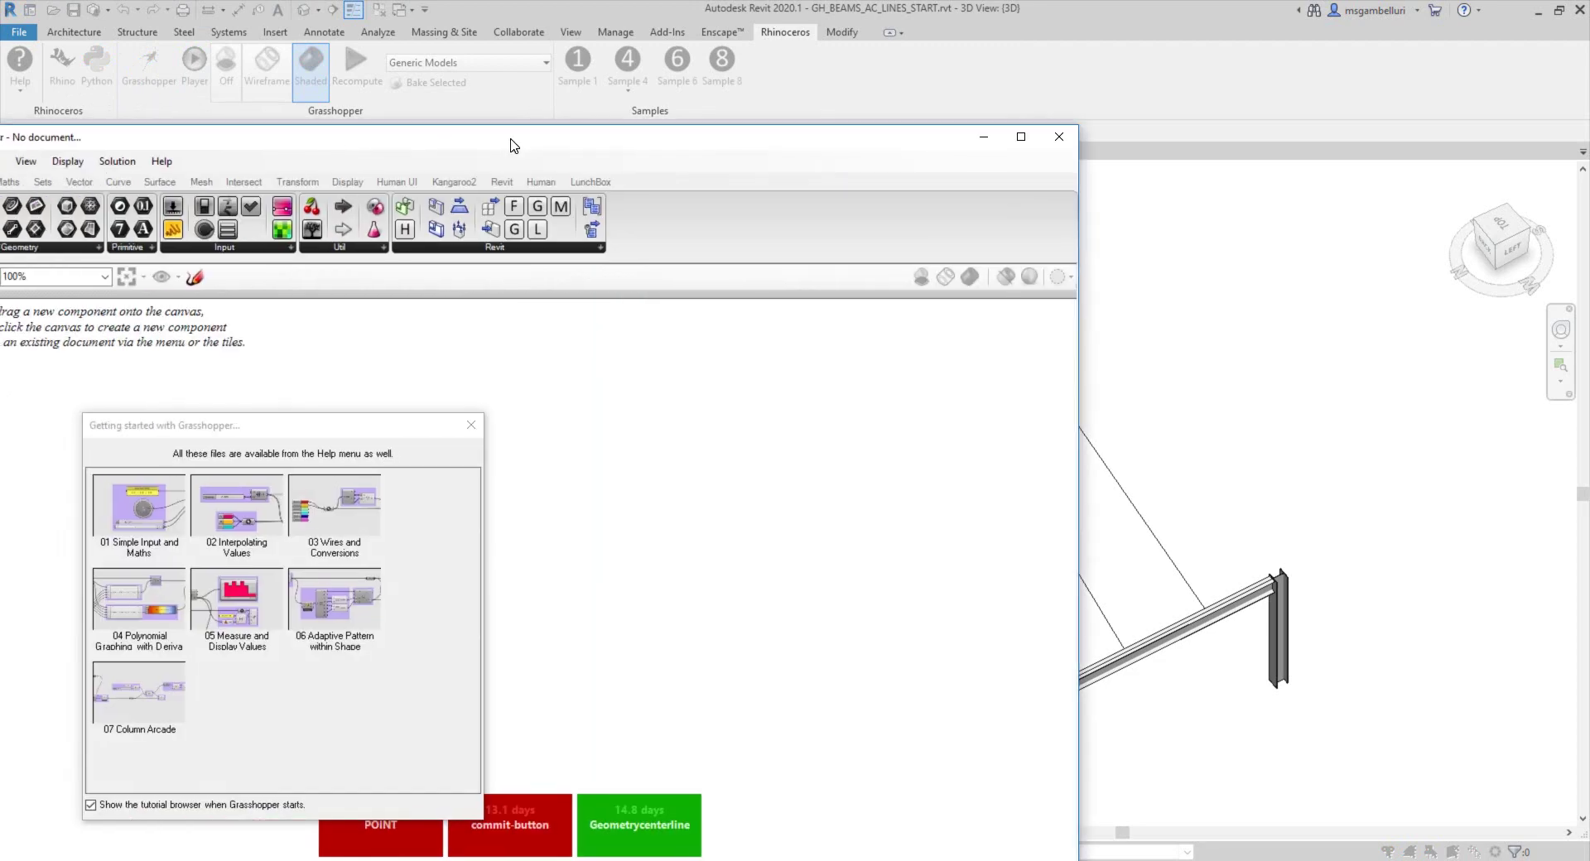
pyautogui.doubleClick(509, 141)
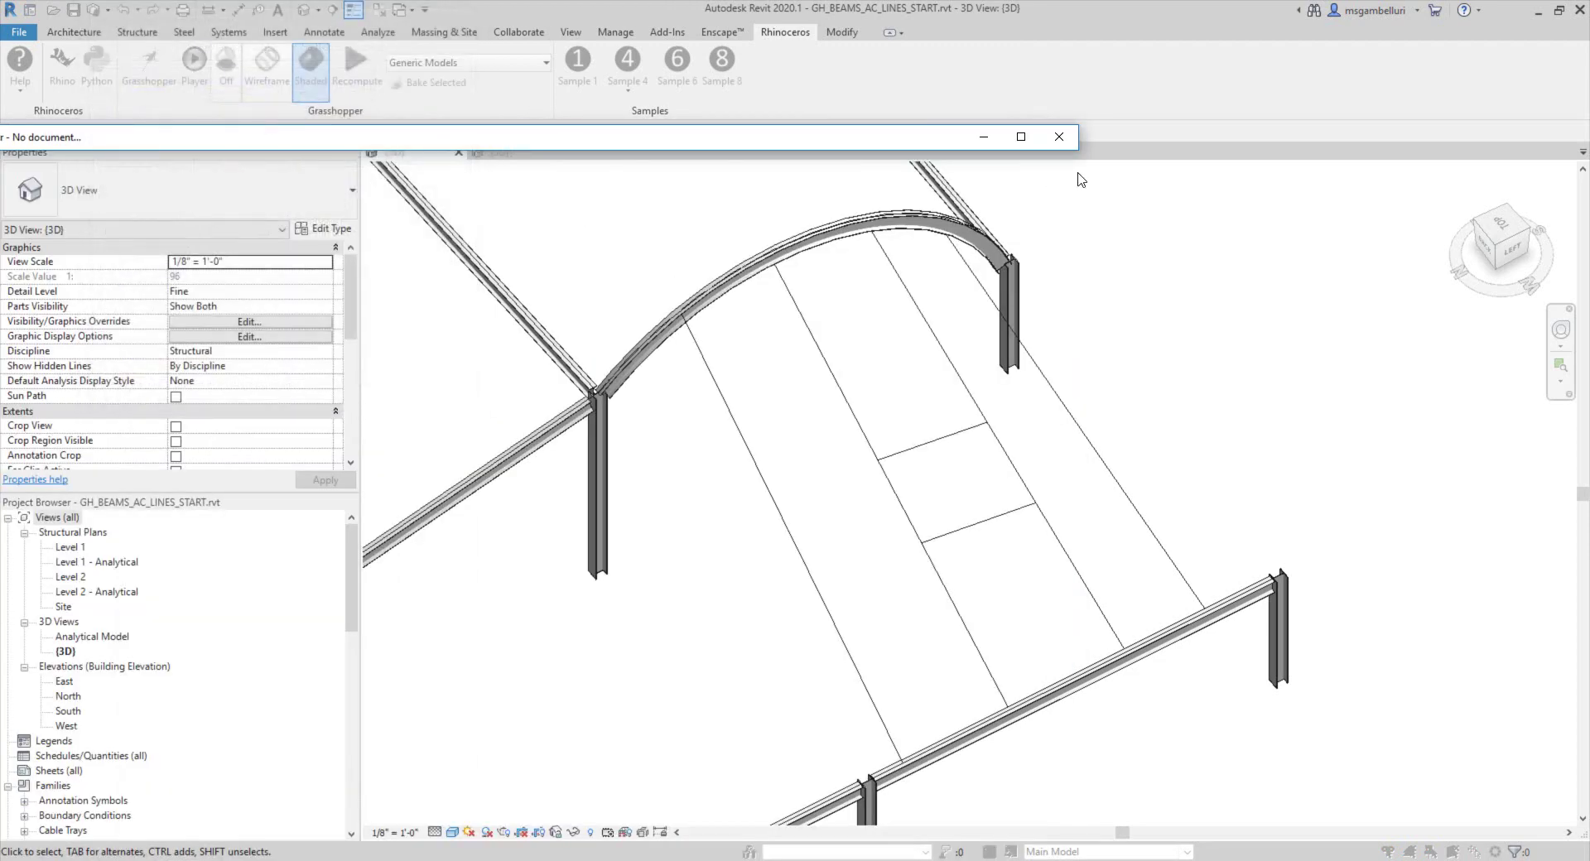
pyautogui.click(1021, 137)
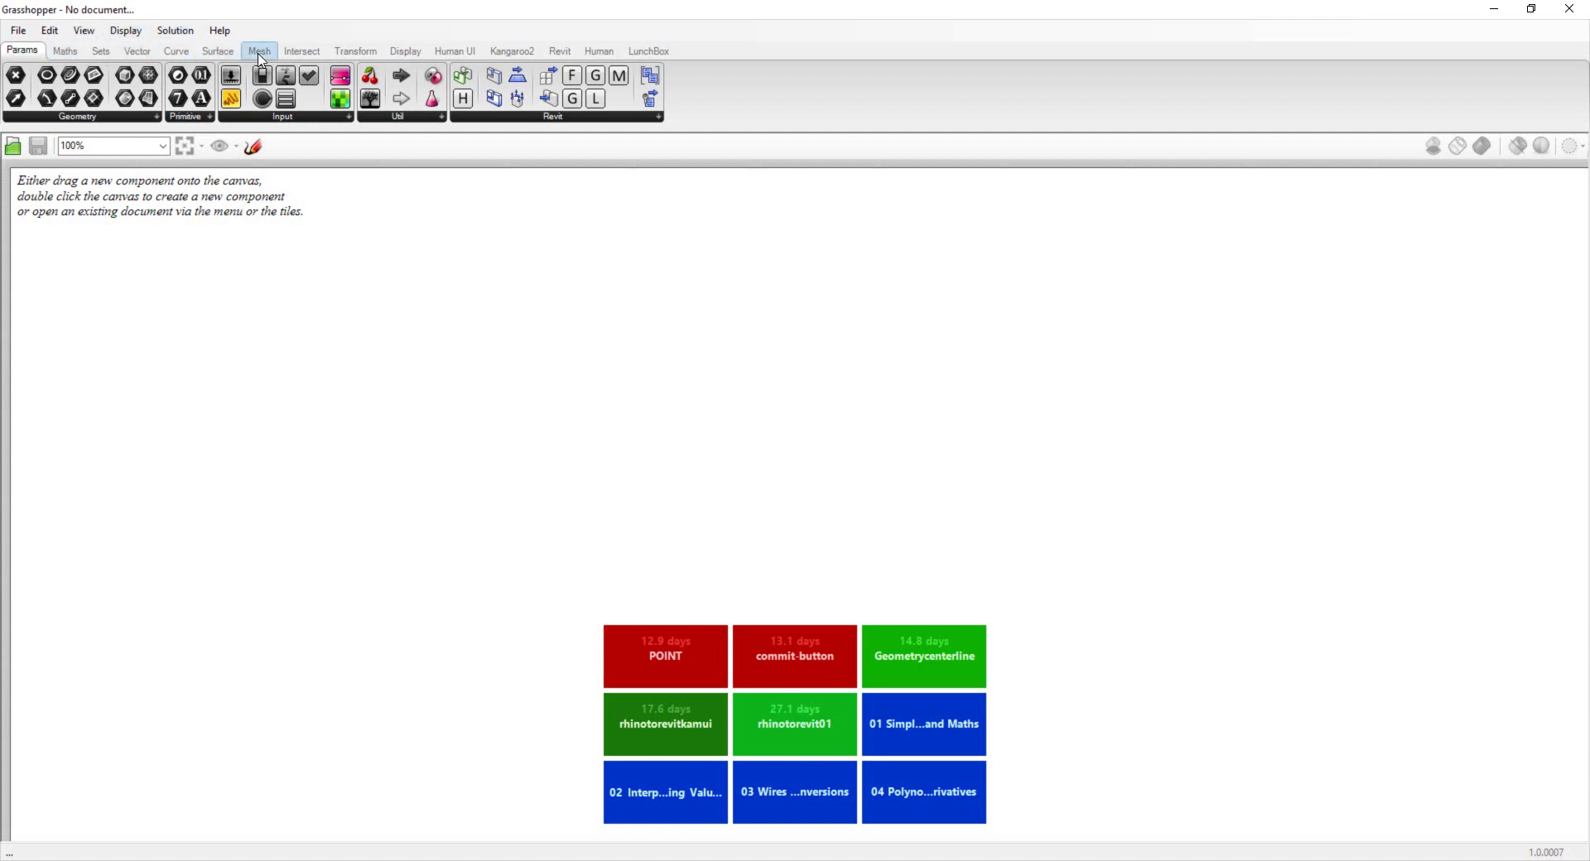
pyautogui.moveTo(563, 56)
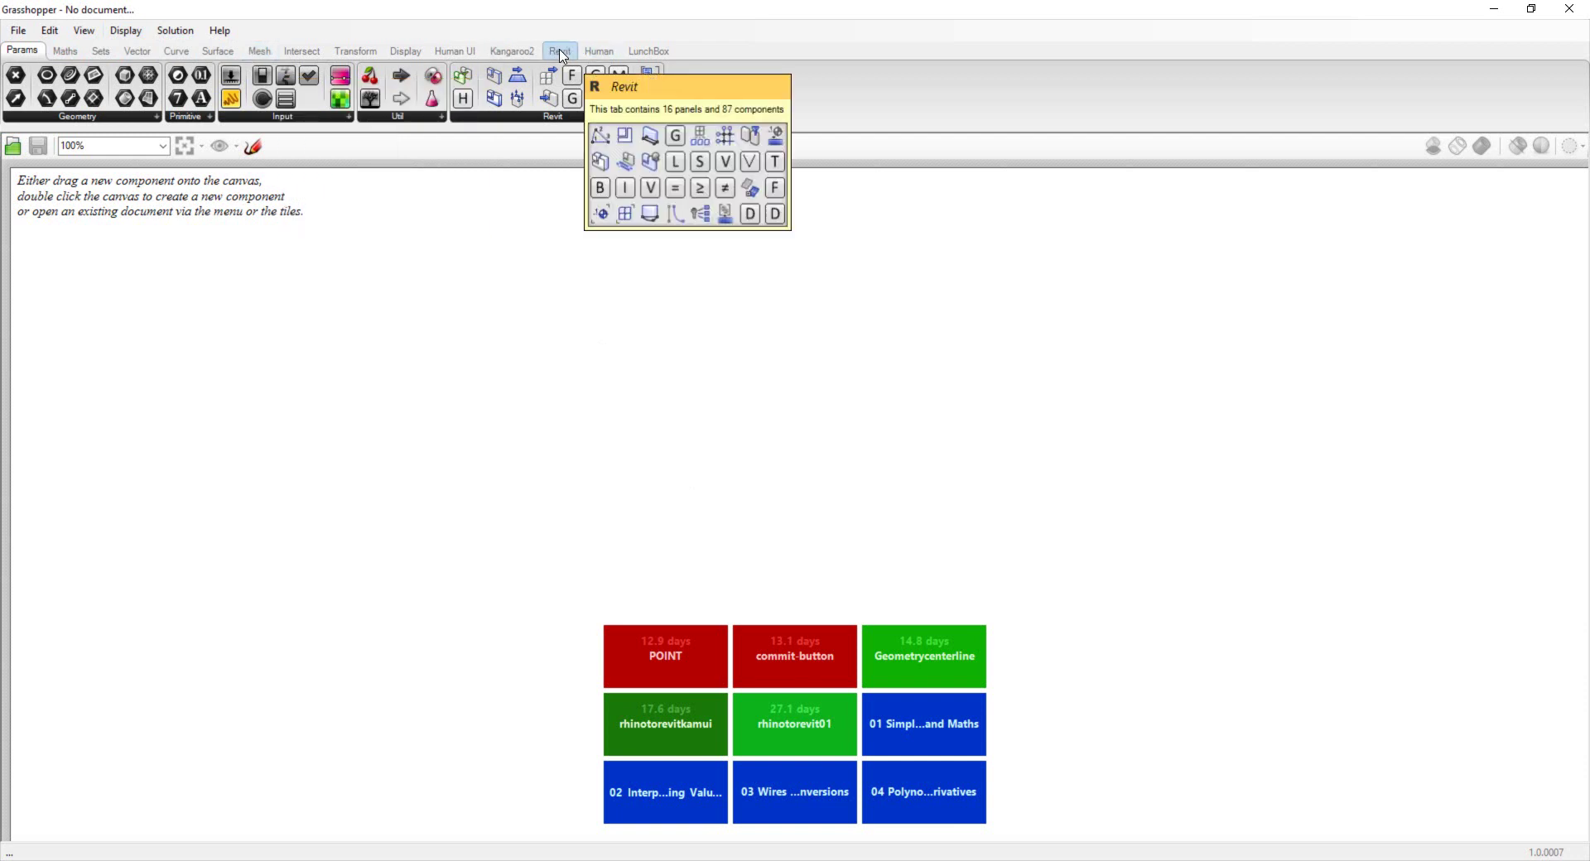
pyautogui.click(561, 52)
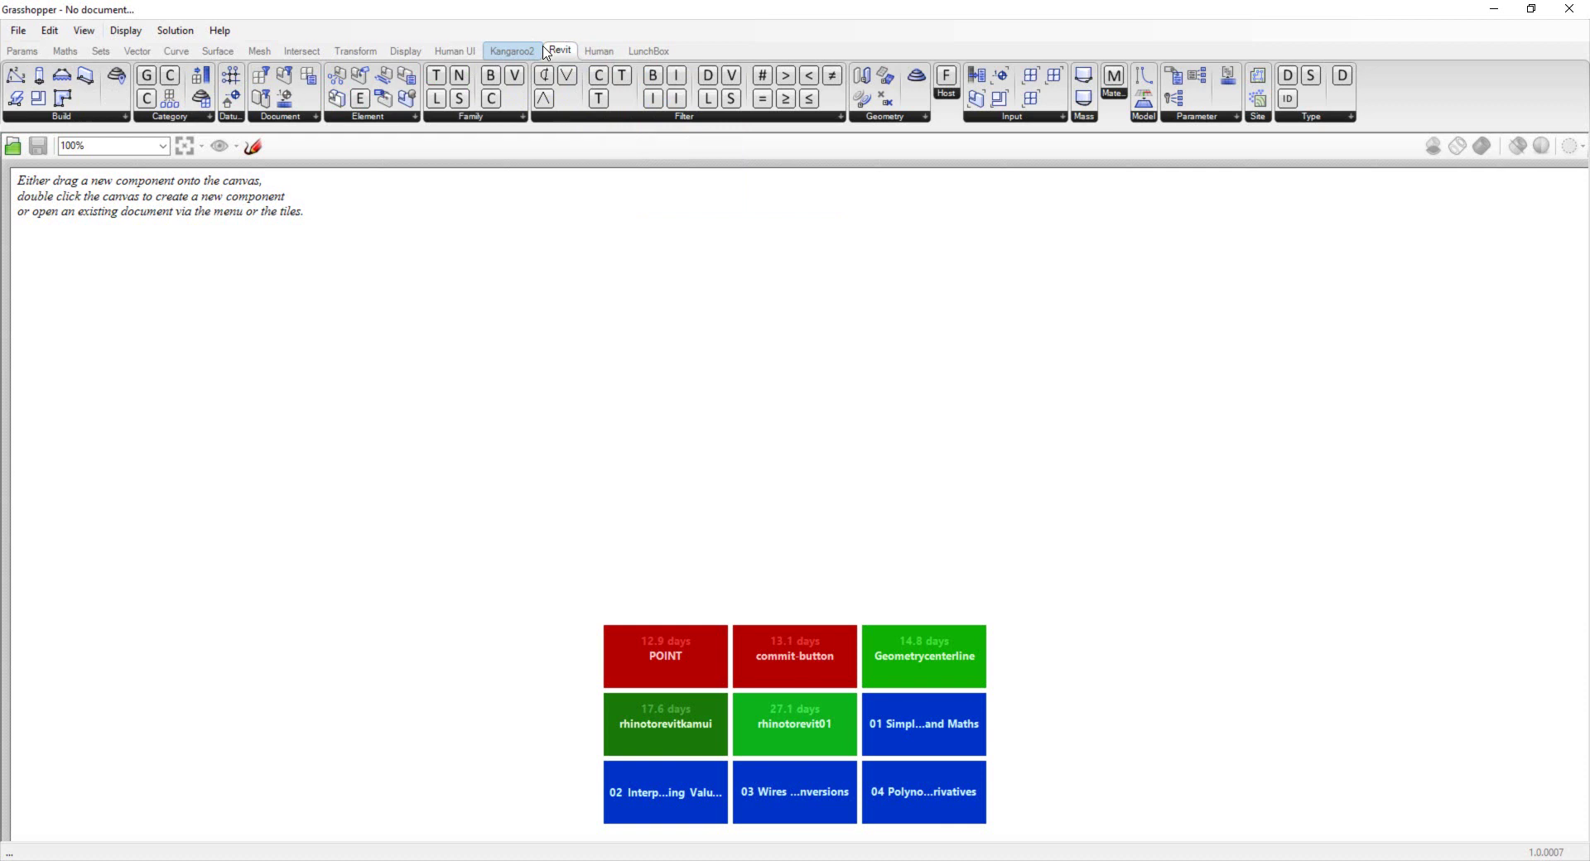
pyautogui.moveTo(547, 53)
# Step: Place an AddBeam.ByCurve component from the Build list and shift it to the right
pyautogui.click(122, 119)
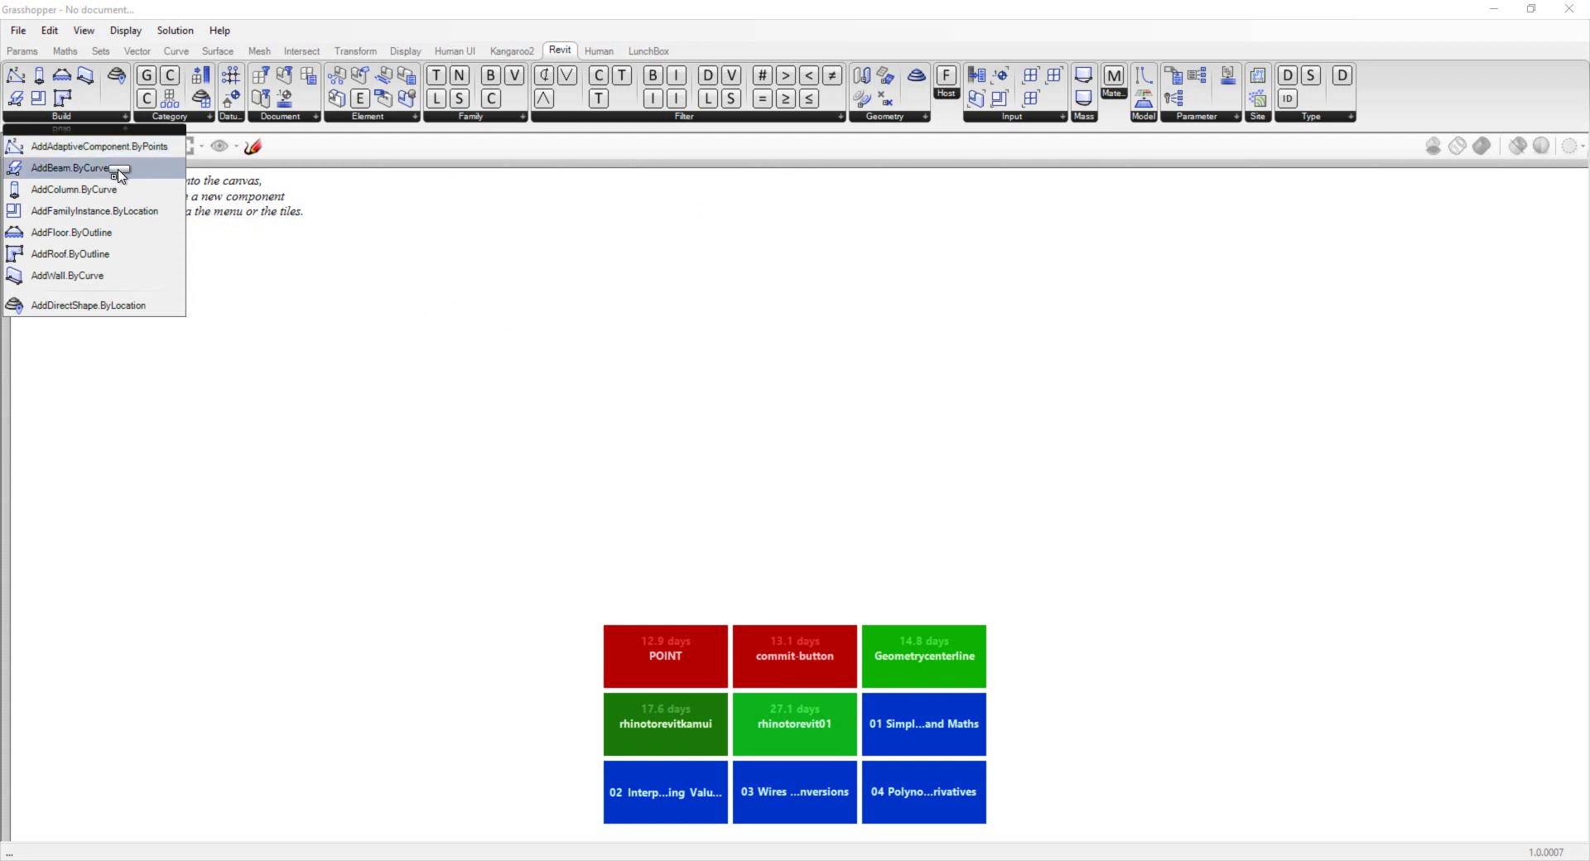
pyautogui.moveTo(116, 168); pyautogui.dragTo(698, 395)
pyautogui.scroll(5, 697, 395)
pyautogui.moveTo(697, 395); pyautogui.dragTo(829, 521, button='right')
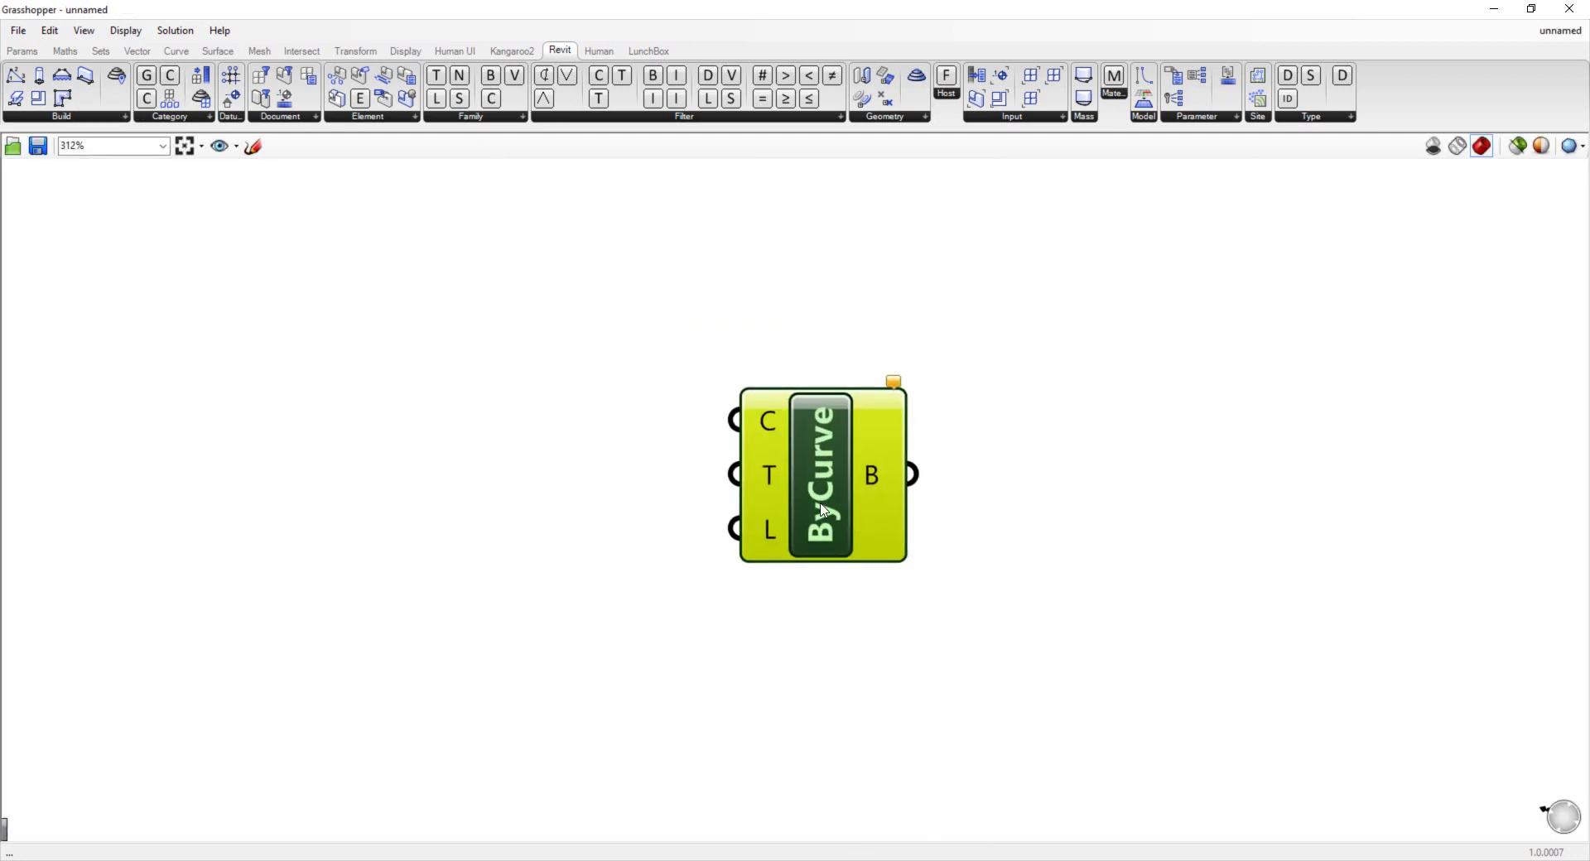
pyautogui.moveTo(769, 435); pyautogui.dragTo(868, 452)
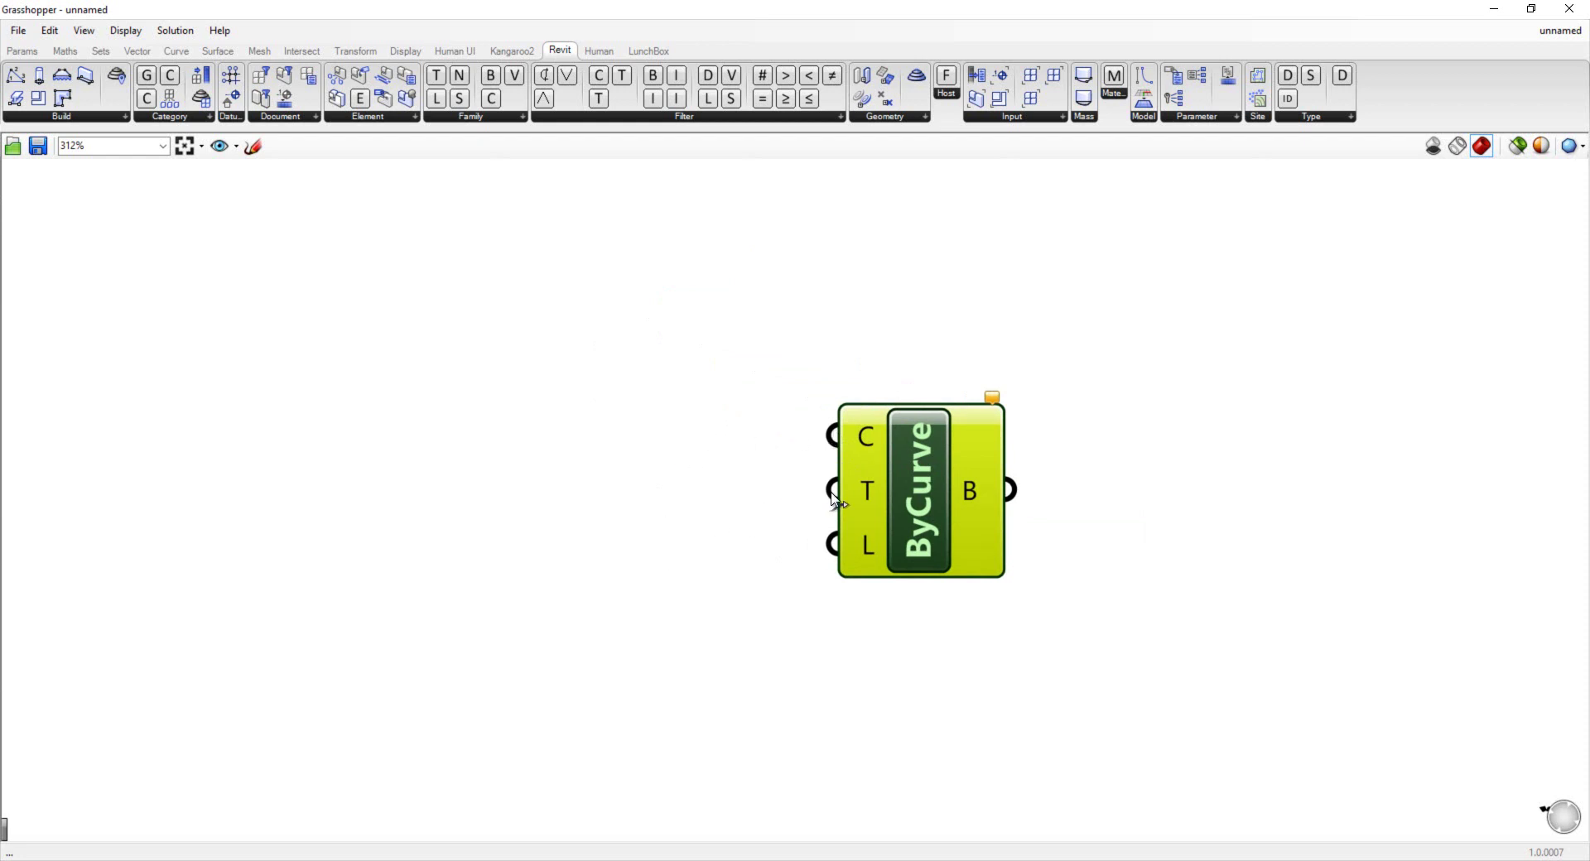
pyautogui.moveTo(932, 484); pyautogui.dragTo(1037, 488)
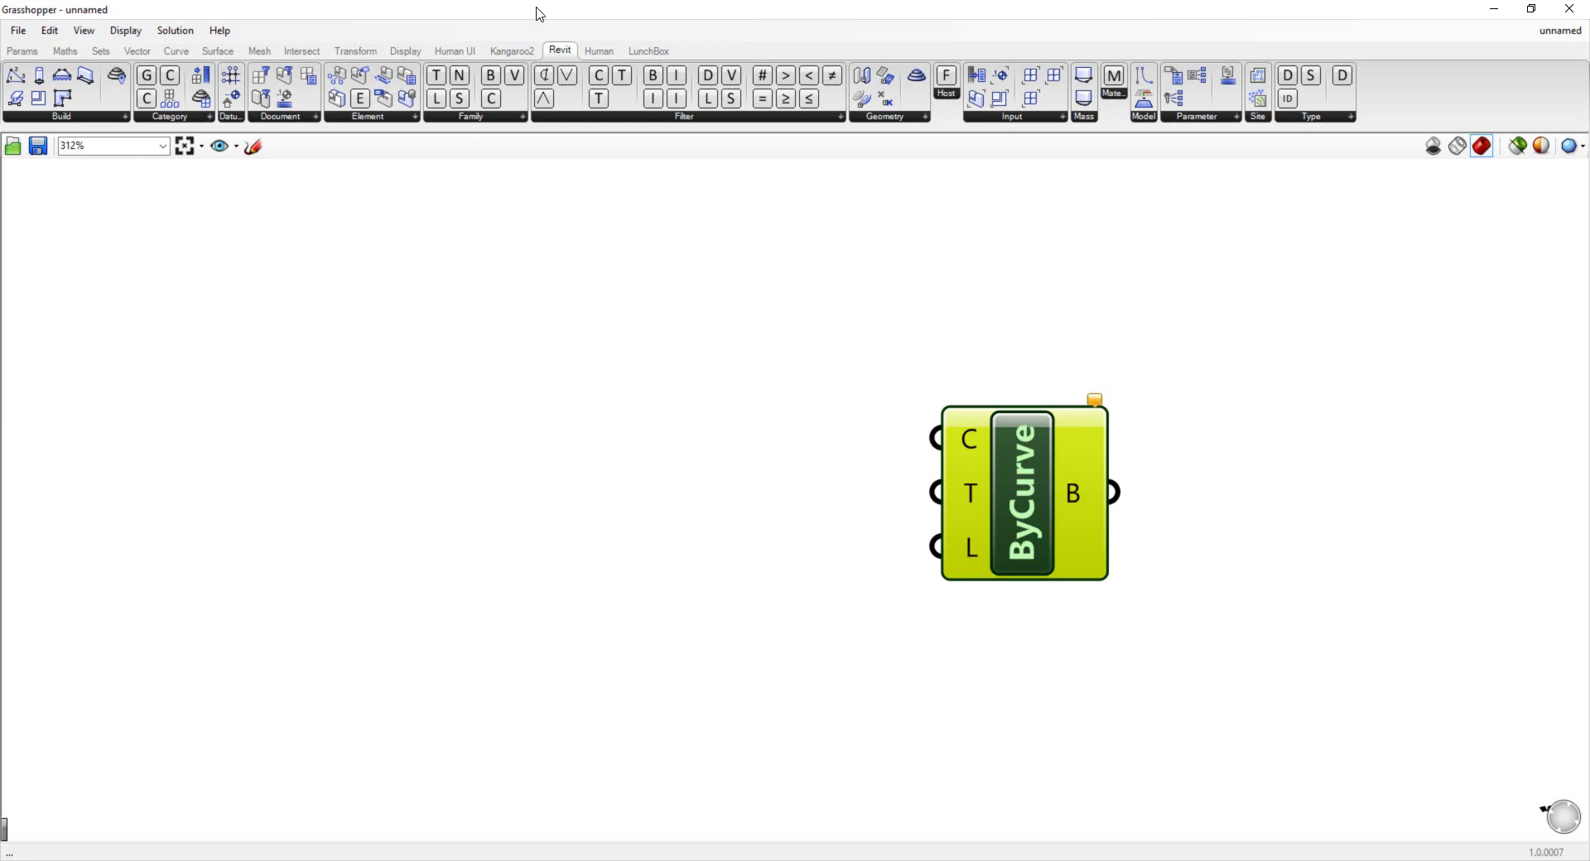
pyautogui.moveTo(542, 14); pyautogui.dragTo(389, 592)
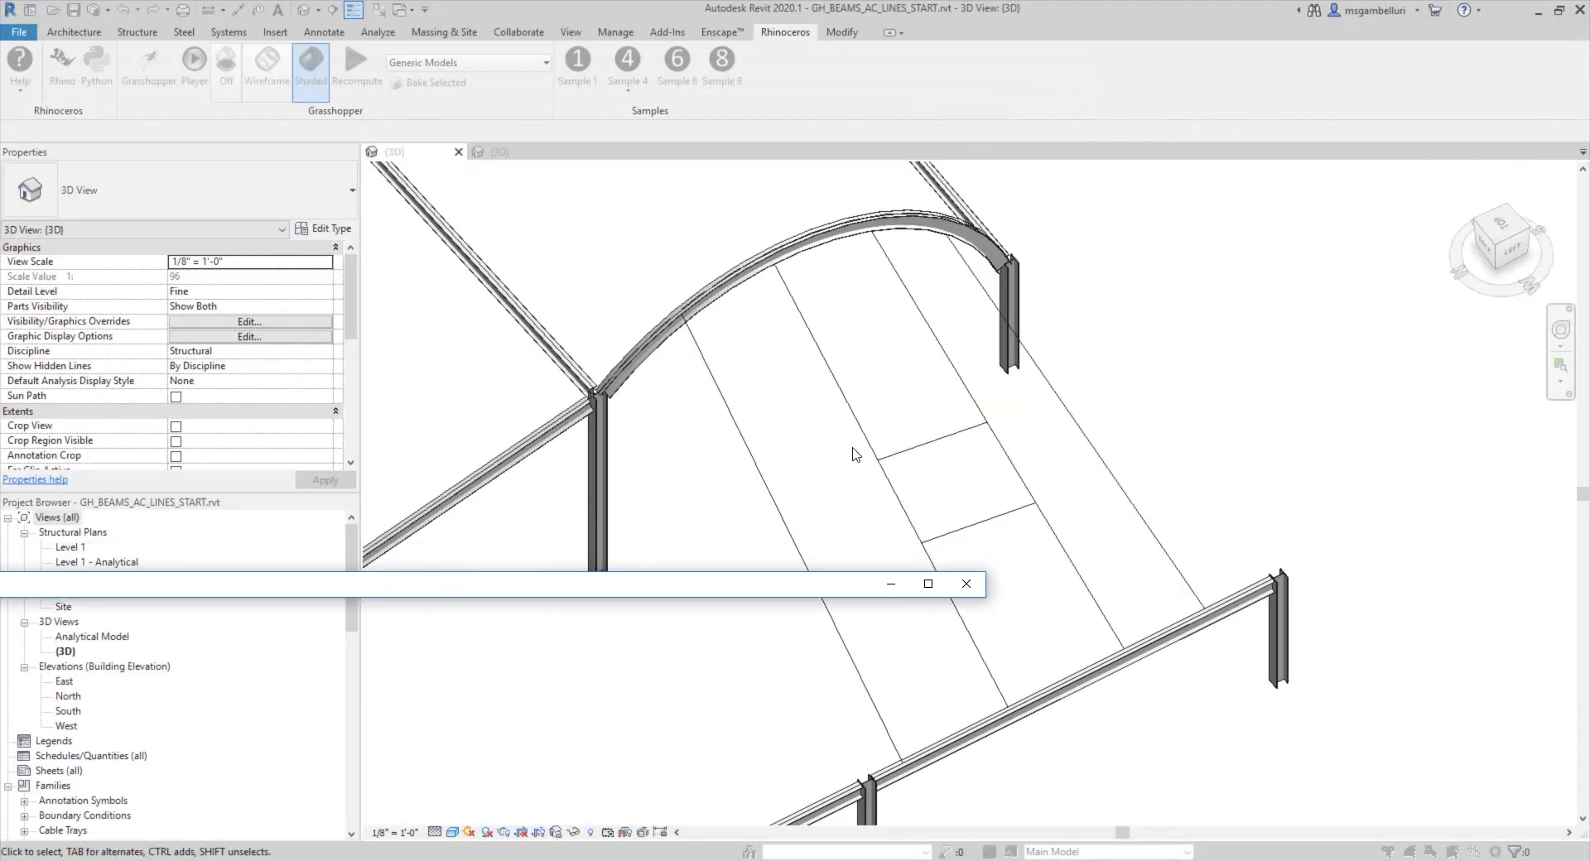
pyautogui.click(929, 584)
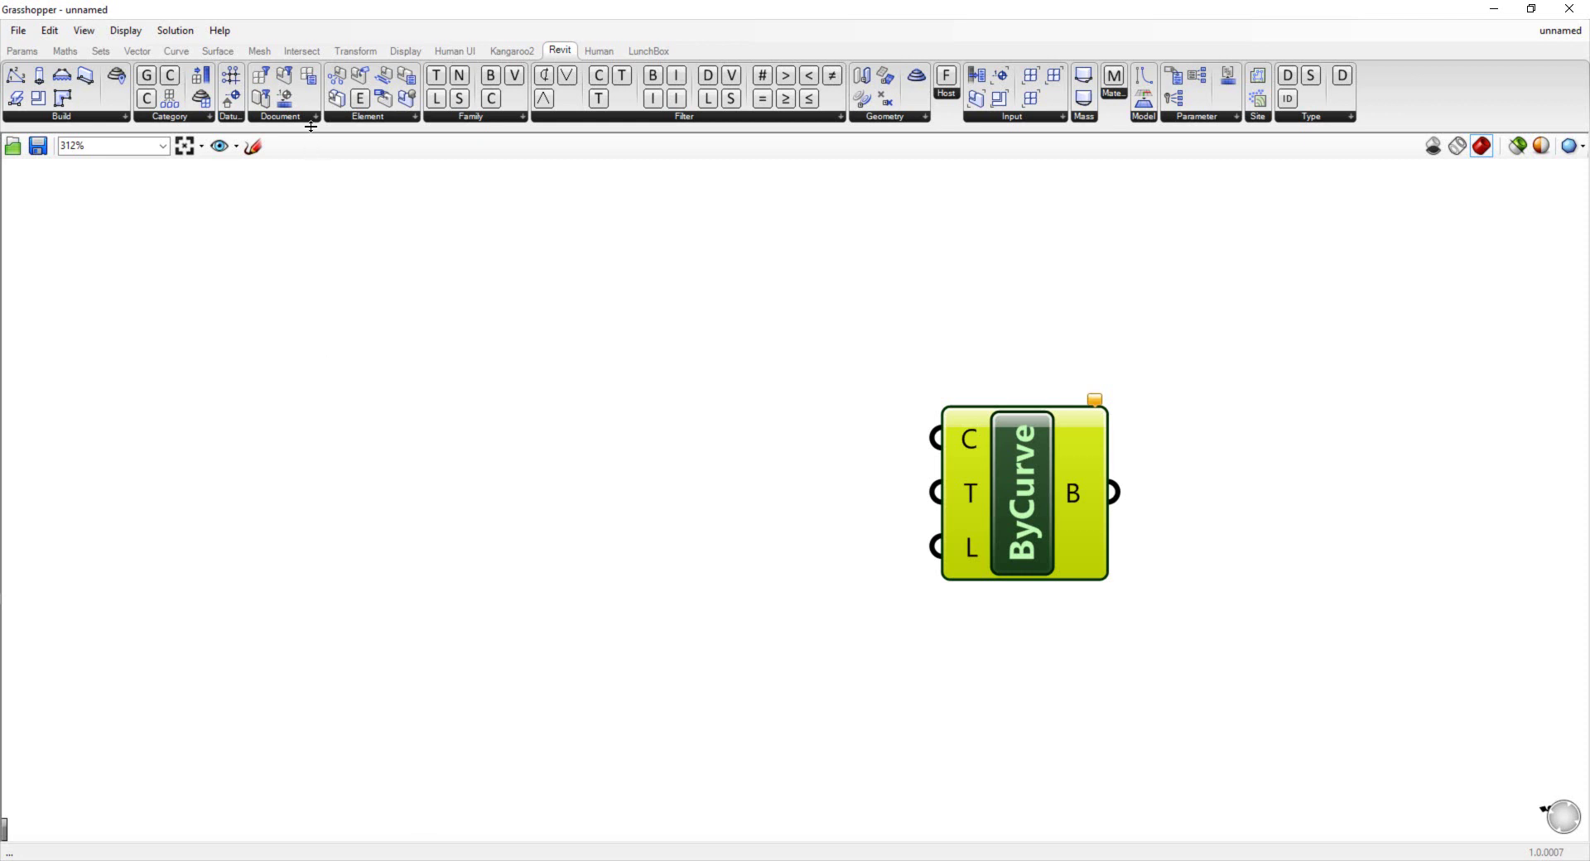
# Step: Add a Model.CategoriesPicker to the canvas, keeping Generic Models selected
pyautogui.click(1062, 118)
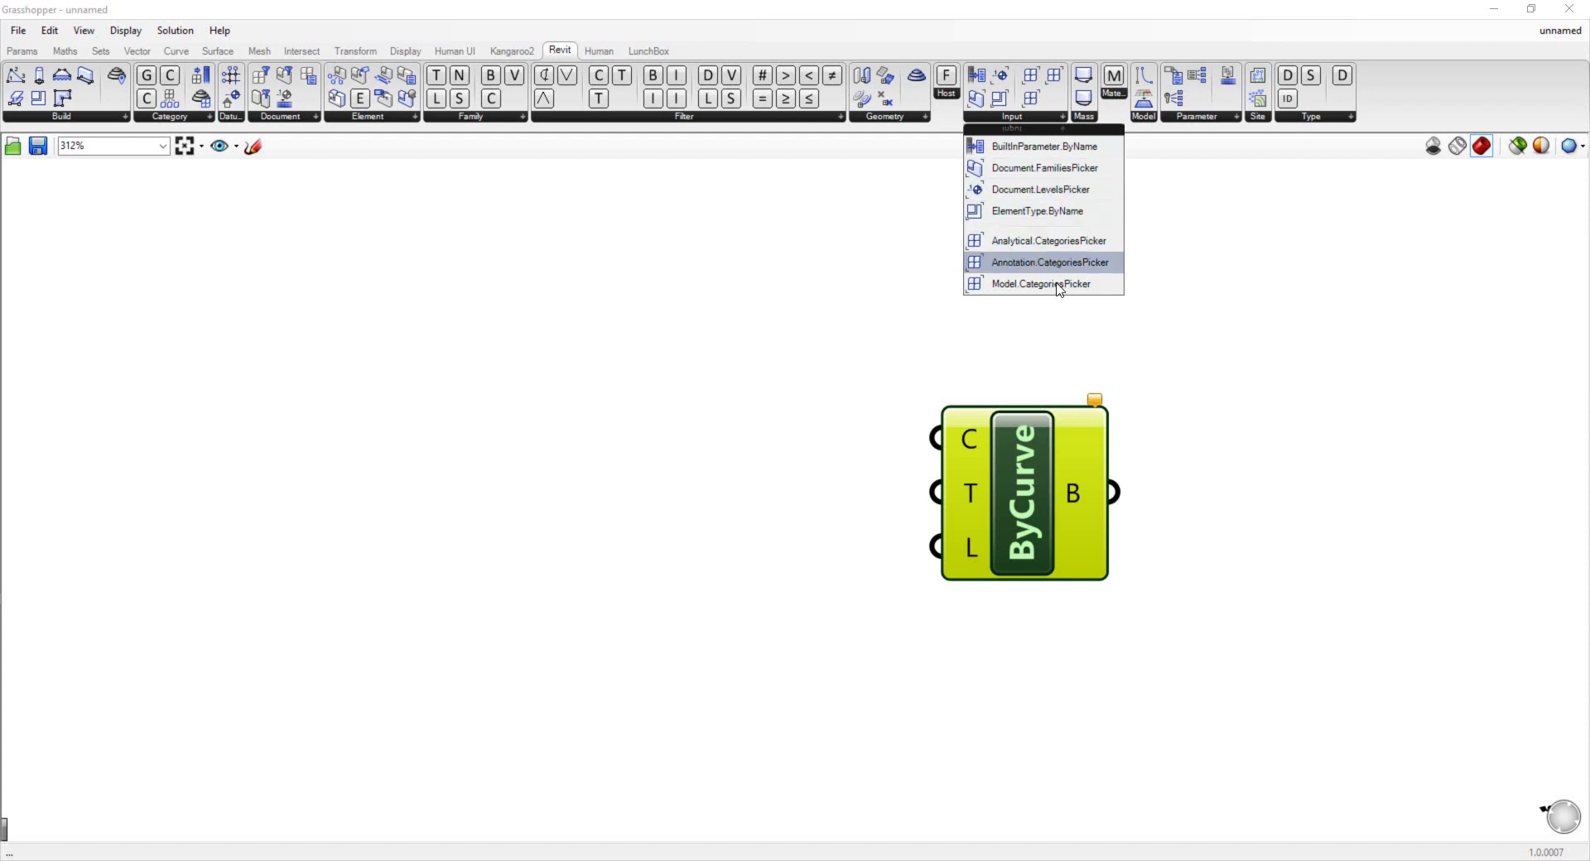
pyautogui.moveTo(1065, 284); pyautogui.dragTo(383, 253)
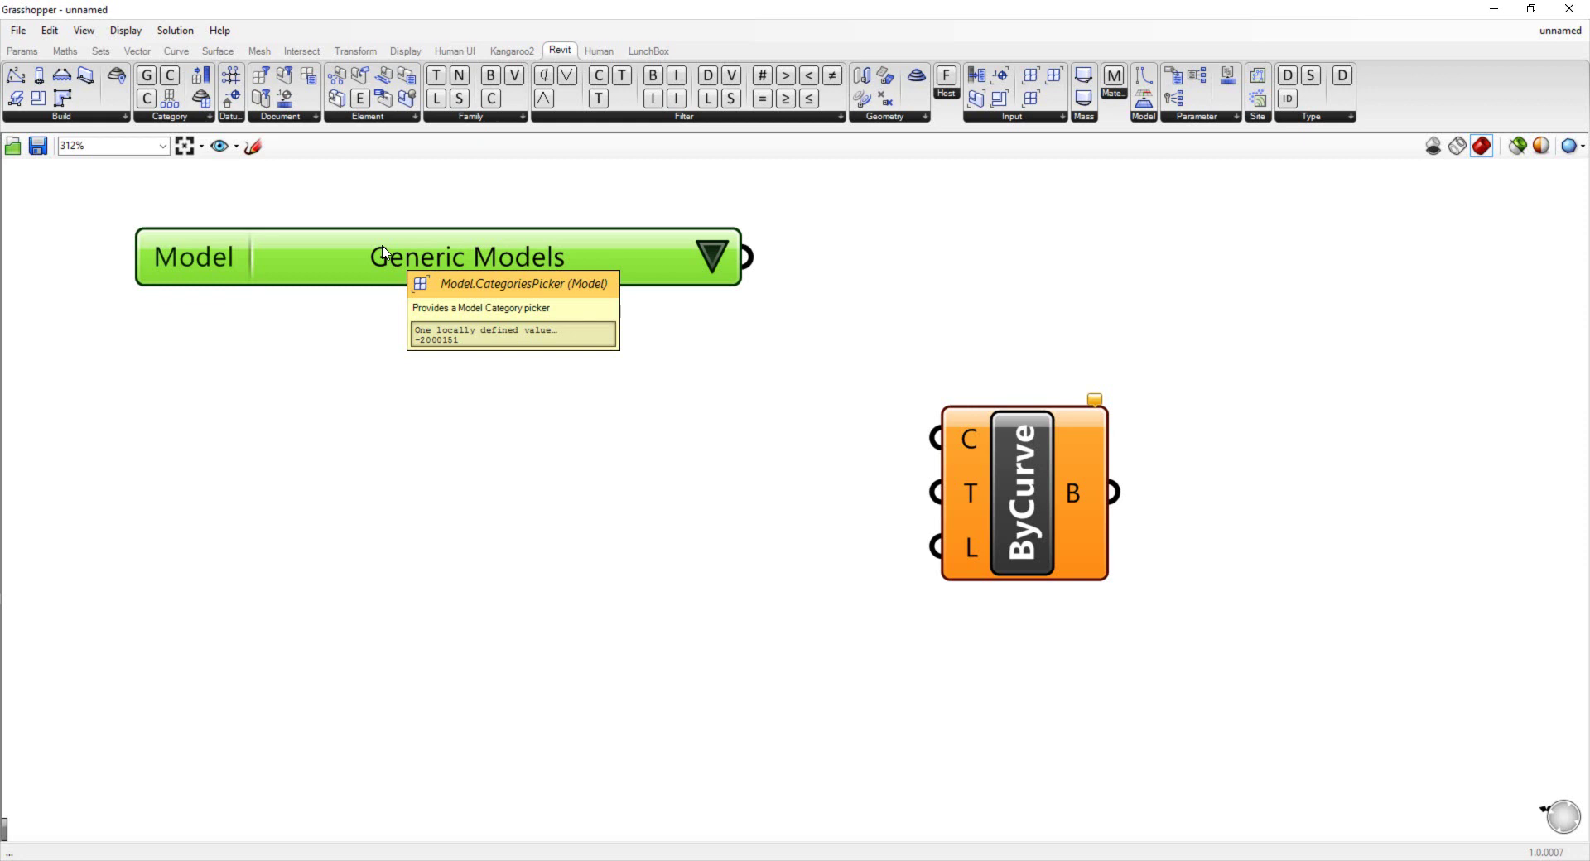
pyautogui.click(725, 266)
pyautogui.click(638, 276)
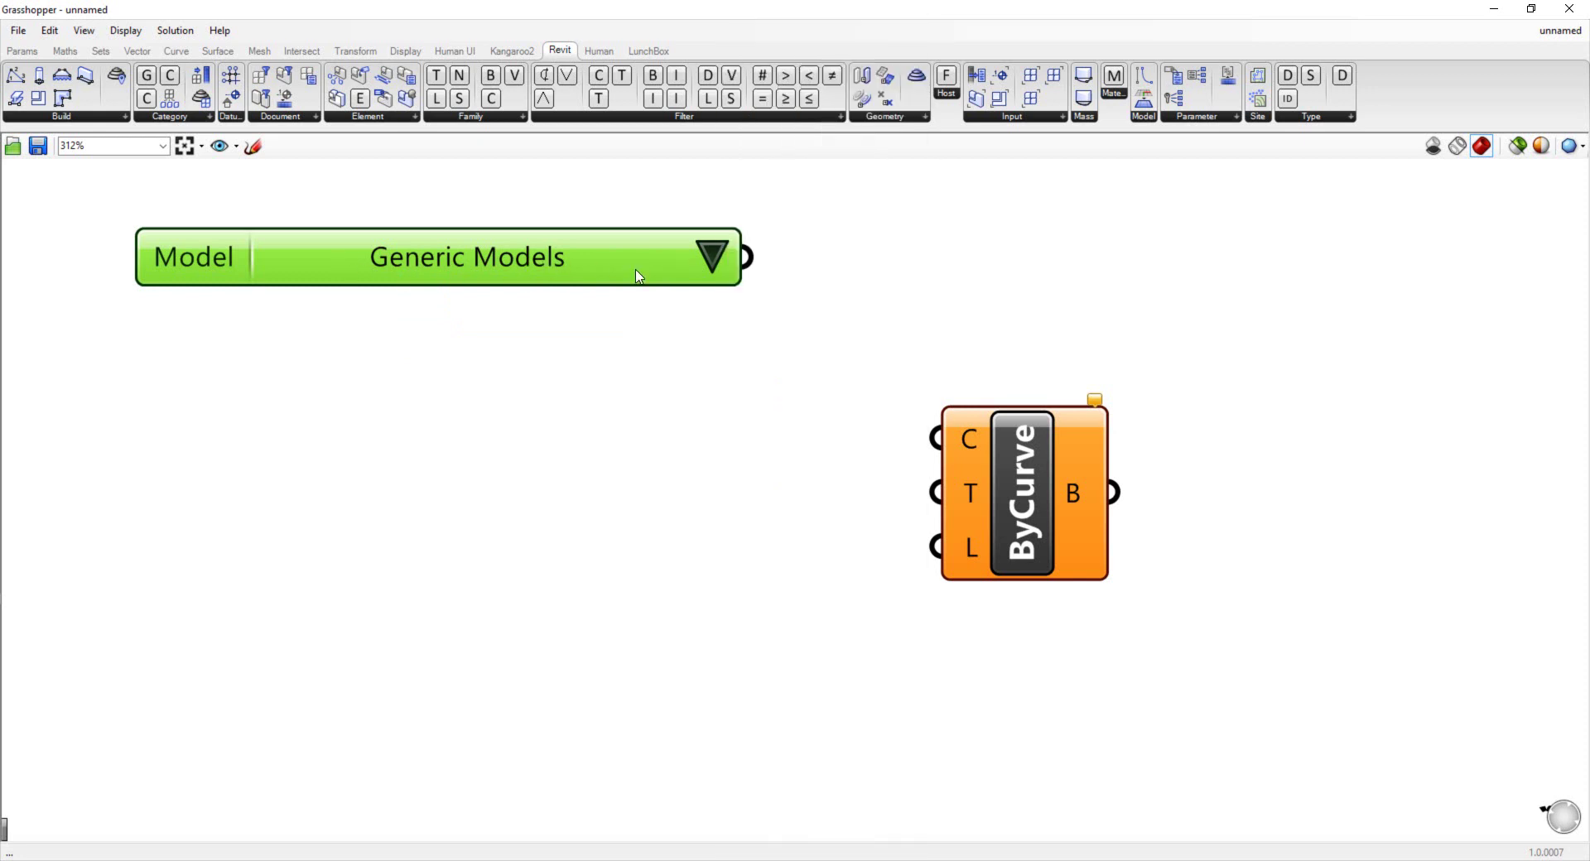
# Step: Add an ElementType.ByName picker fed by Generic Models and set it to TWO_POINT_BEAM_CENTERLINE_ADAPTIVE
pyautogui.click(1061, 117)
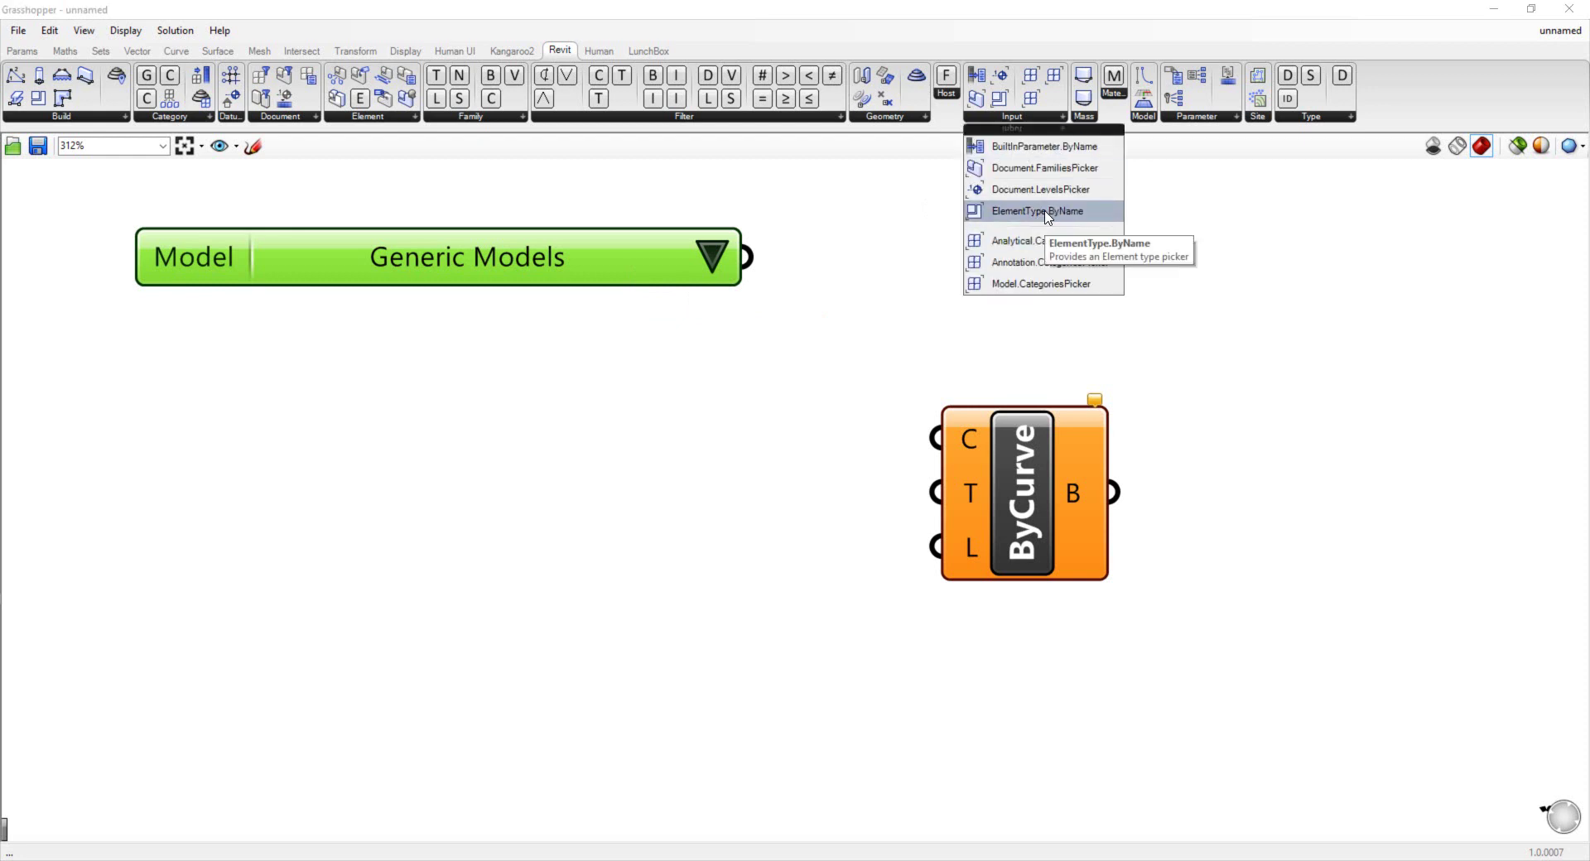
pyautogui.moveTo(1027, 212); pyautogui.dragTo(642, 434)
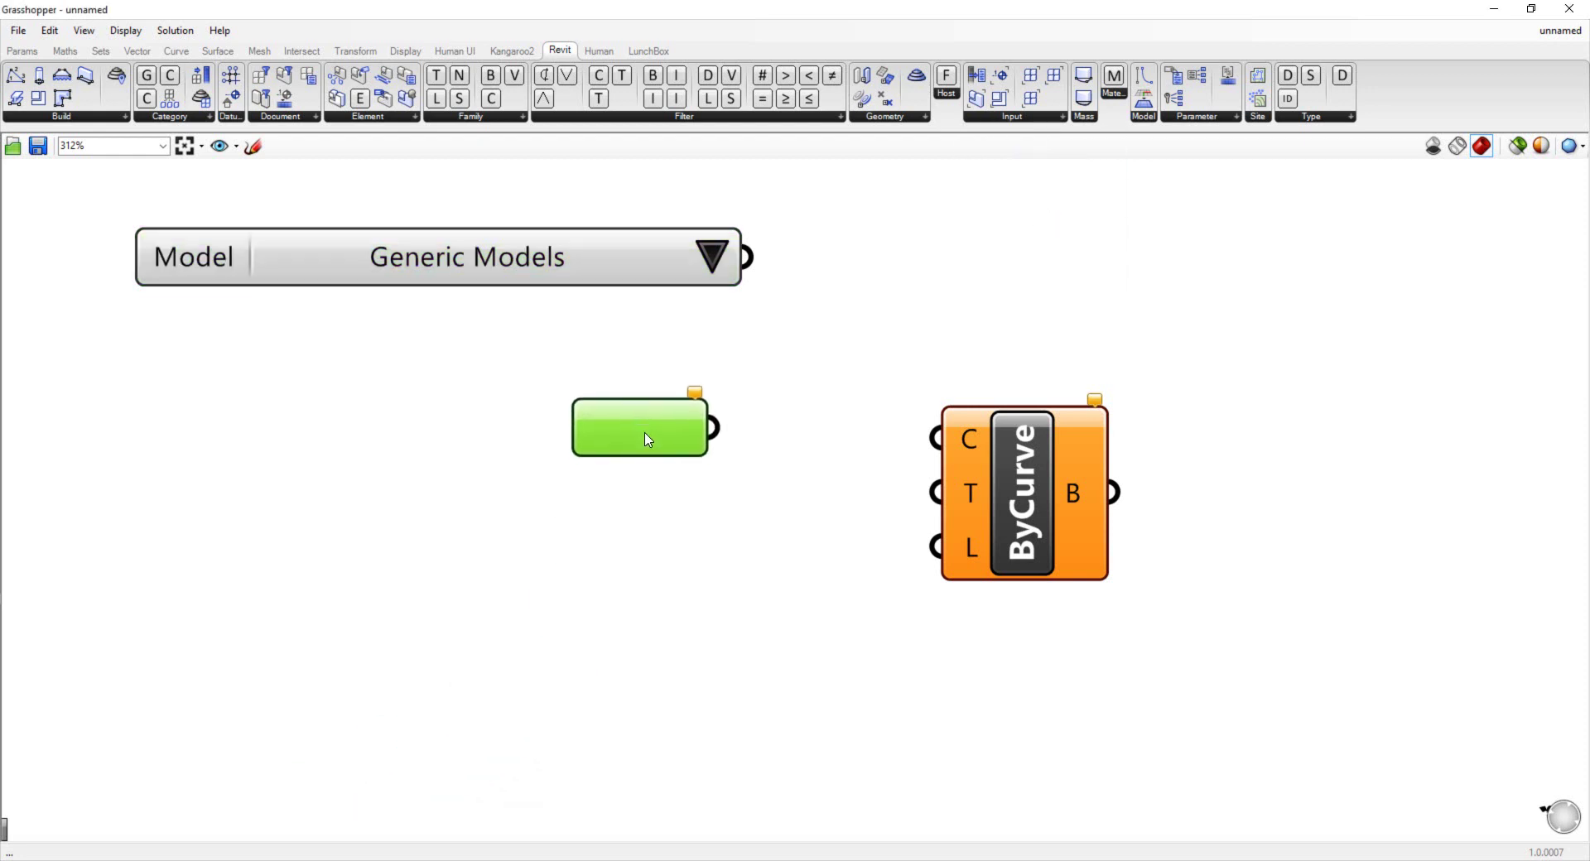
pyautogui.moveTo(748, 259); pyautogui.dragTo(584, 424)
pyautogui.moveTo(713, 440); pyautogui.dragTo(216, 341)
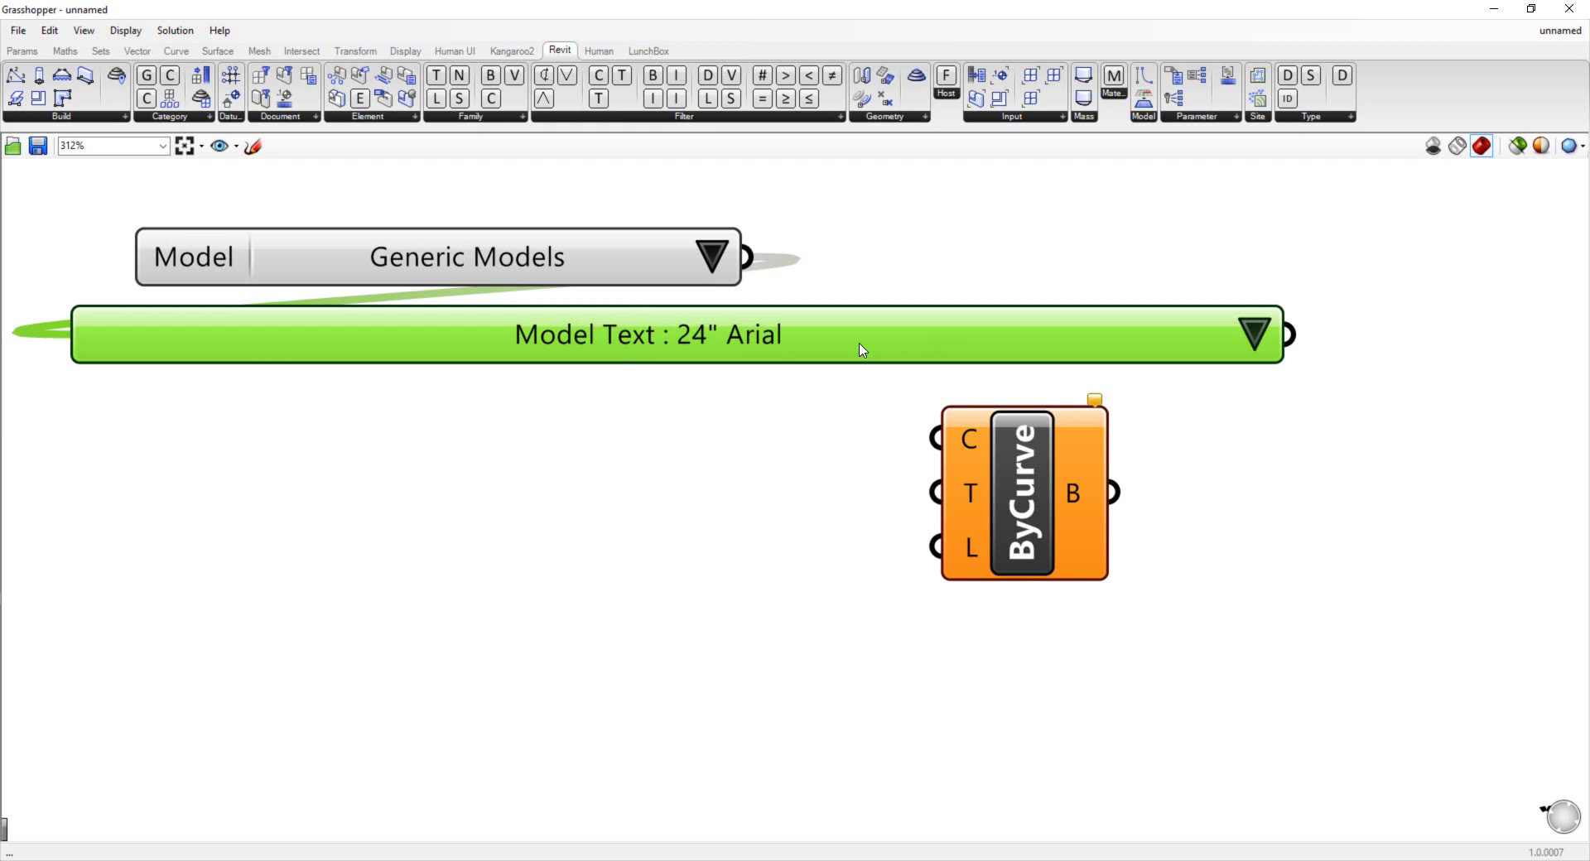
pyautogui.moveTo(632, 259); pyautogui.dragTo(734, 288)
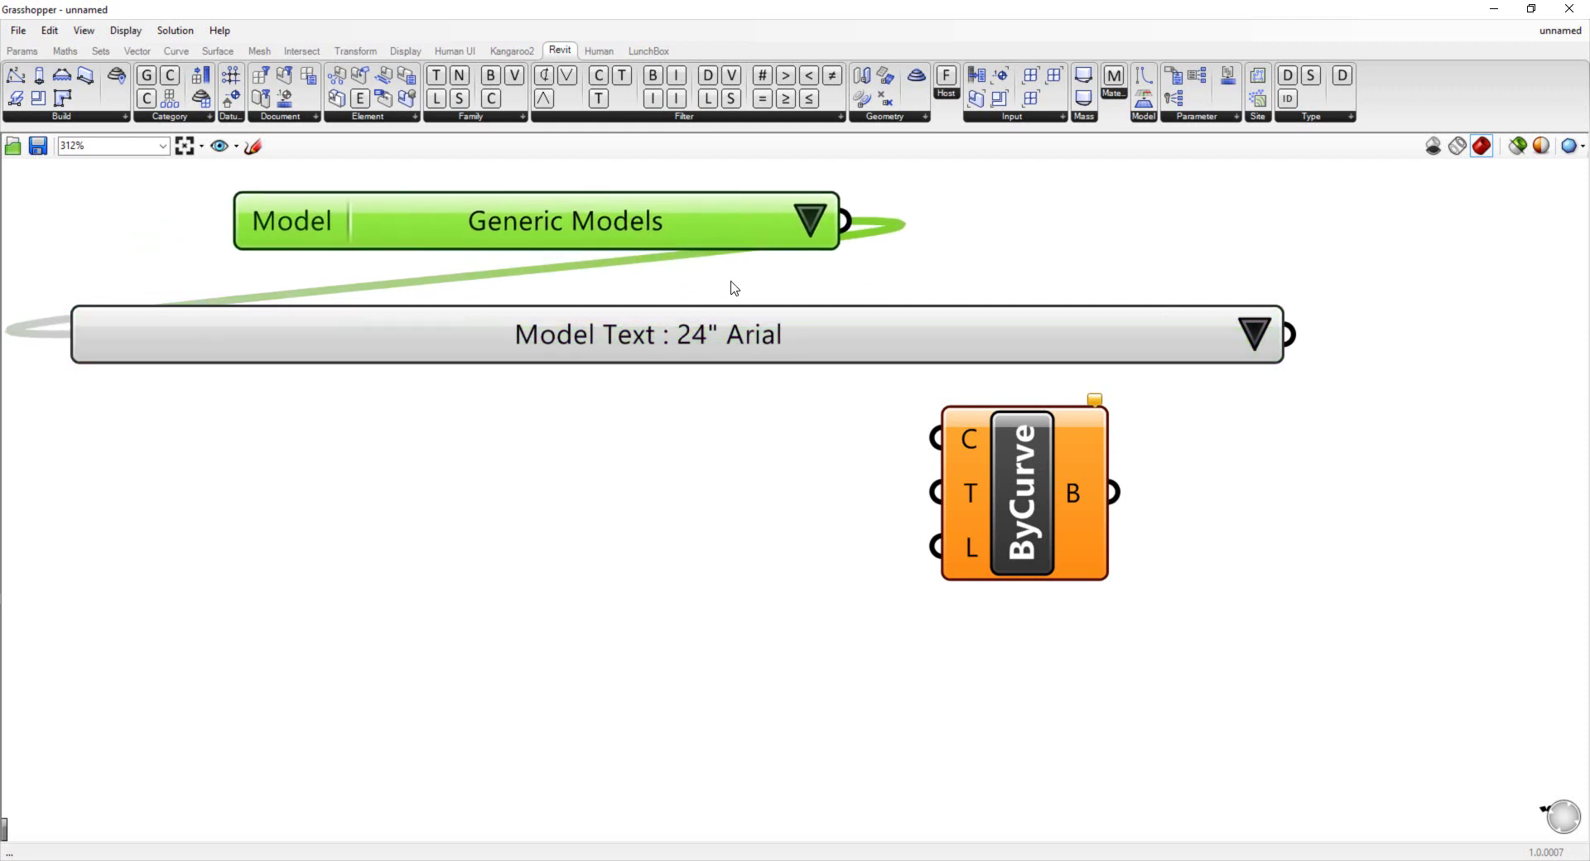
pyautogui.click(1260, 341)
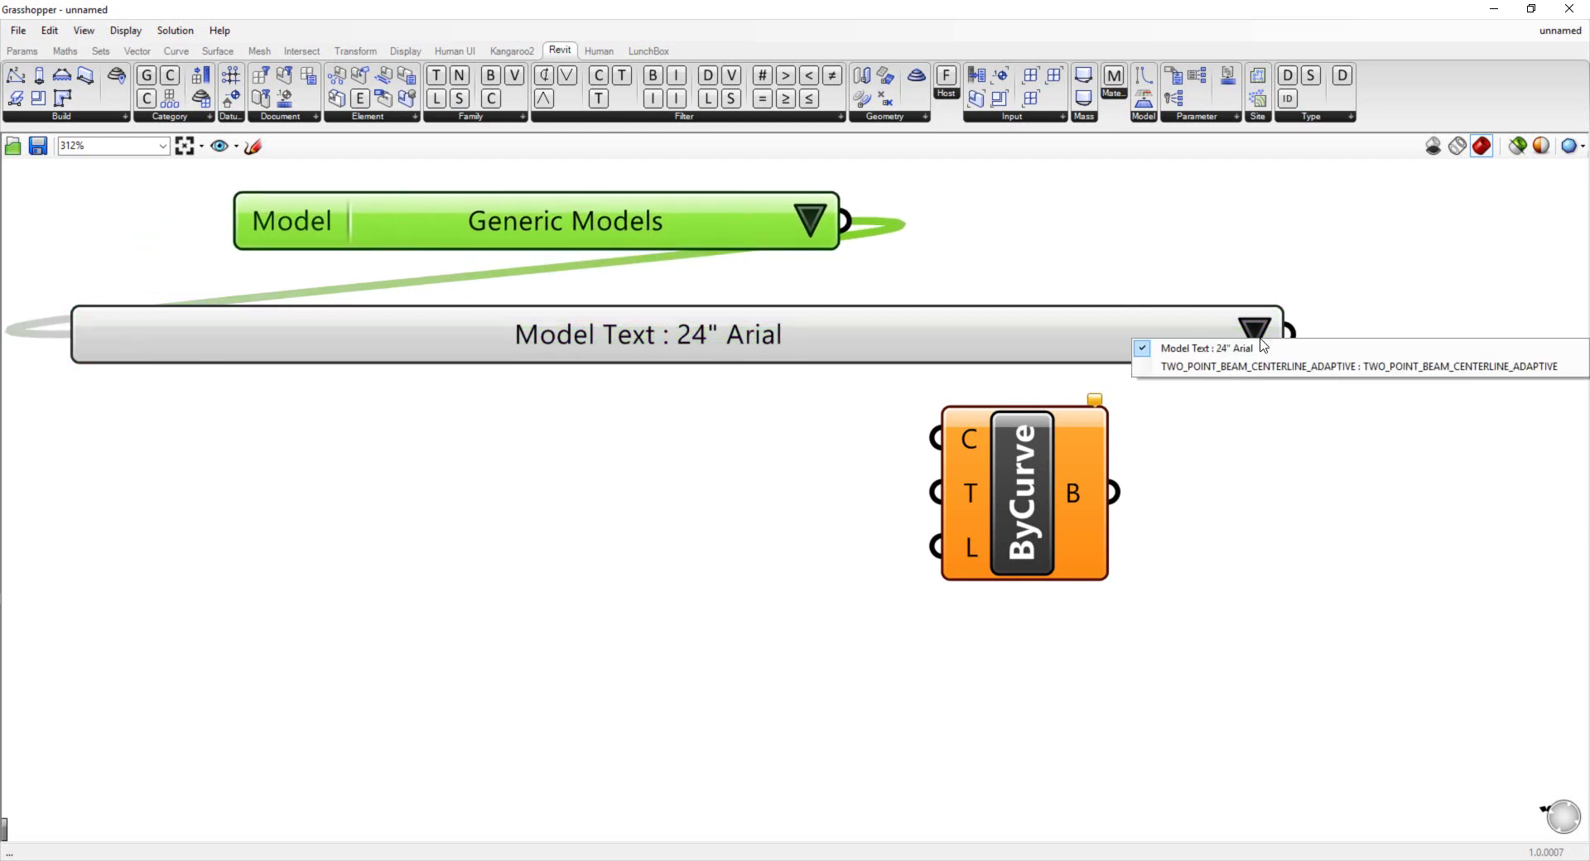
pyautogui.click(1218, 372)
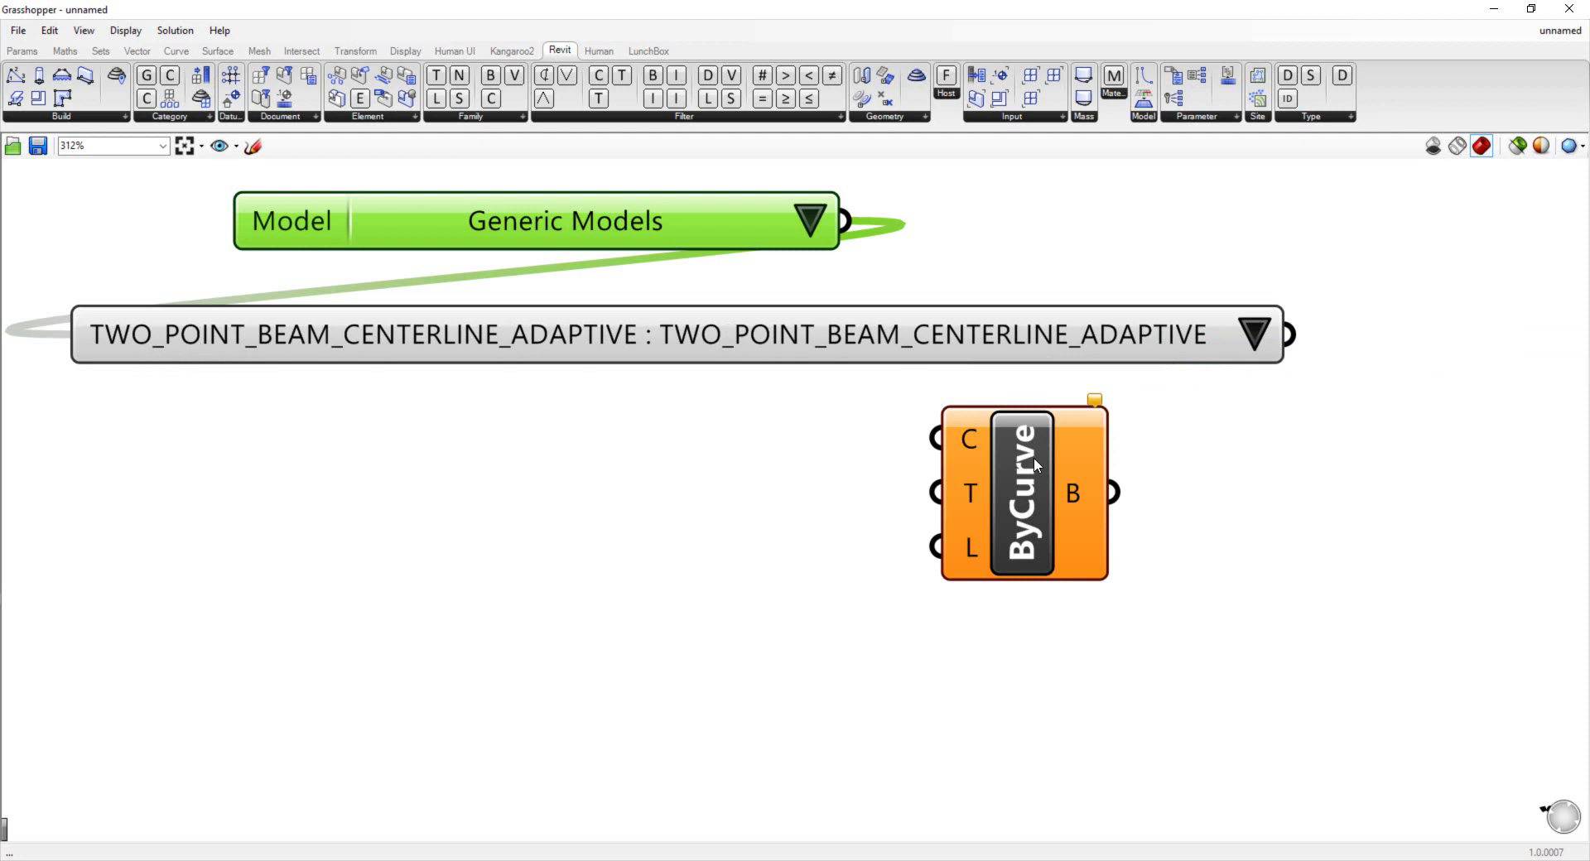
pyautogui.moveTo(973, 469); pyautogui.dragTo(1048, 668)
# Step: Add an Element.TypeFilter component from the Filter list to the canvas
pyautogui.click(932, 494)
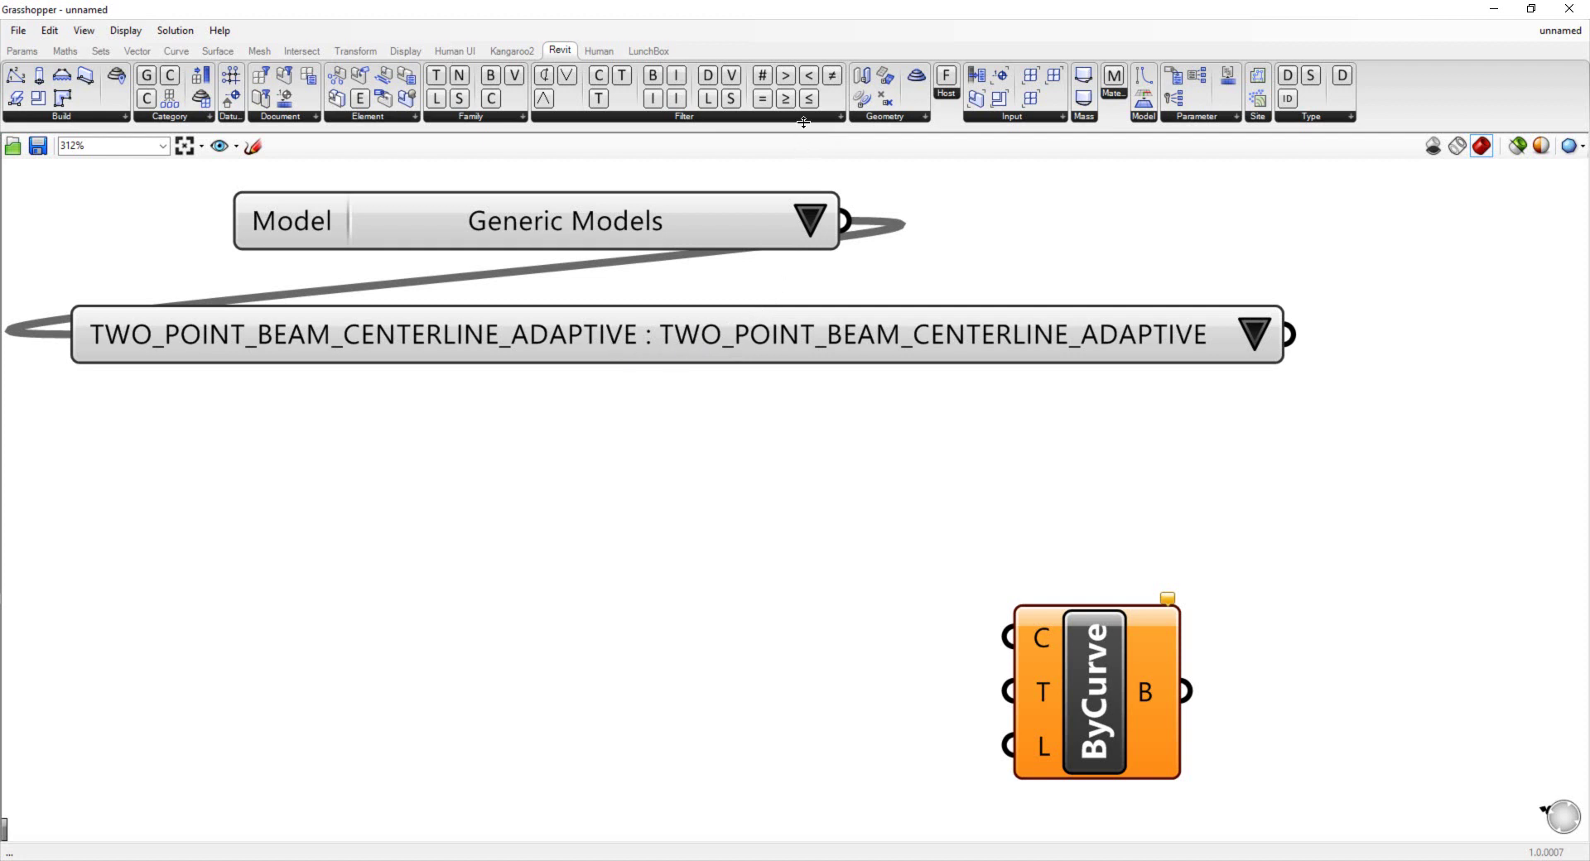
pyautogui.click(838, 119)
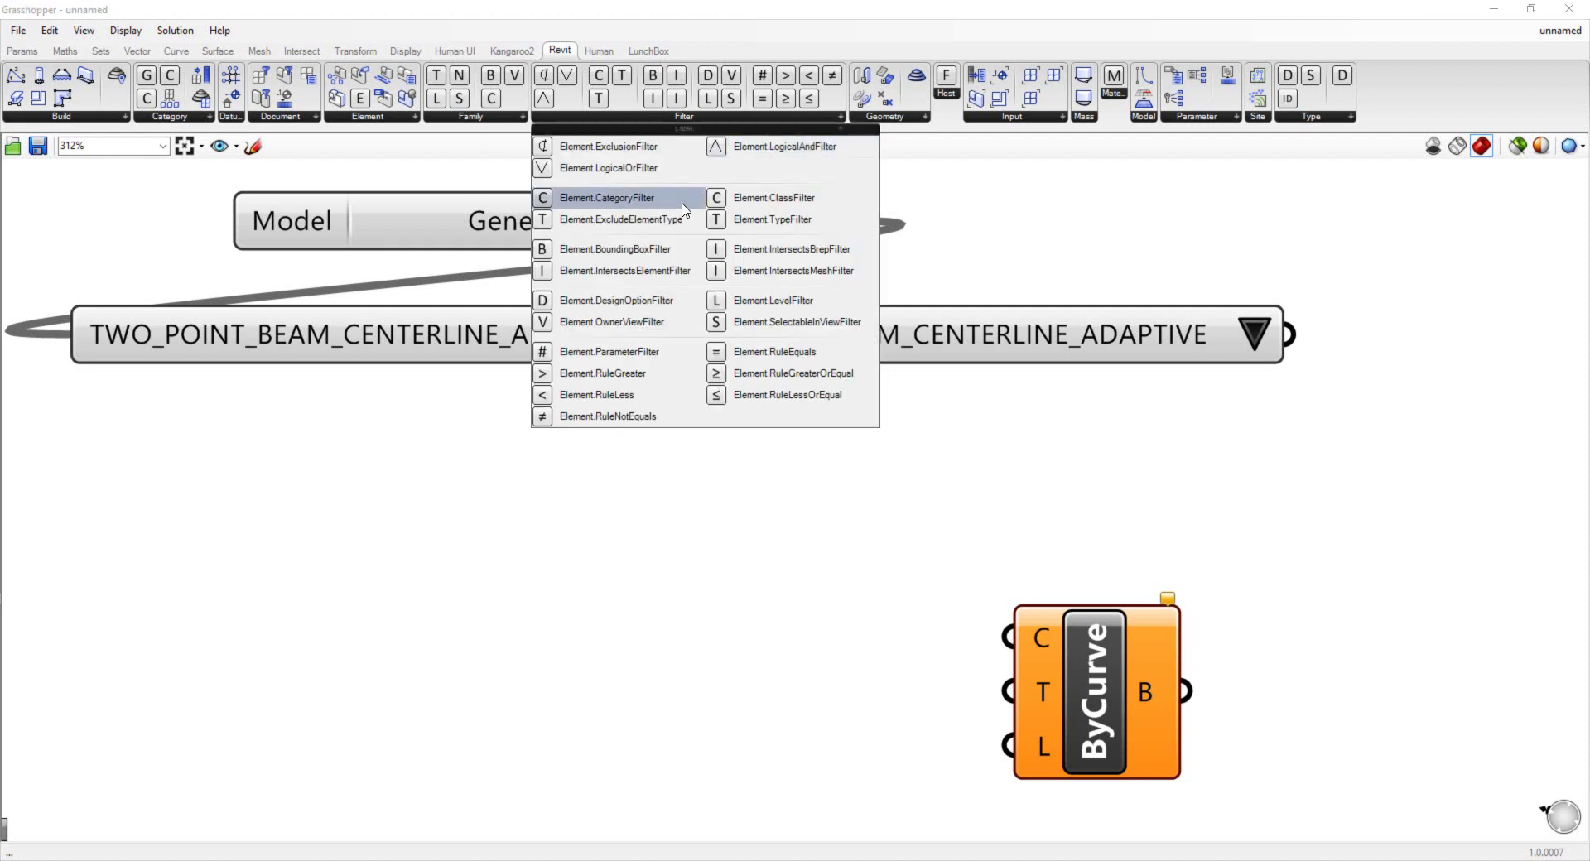
pyautogui.moveTo(762, 219); pyautogui.dragTo(380, 607)
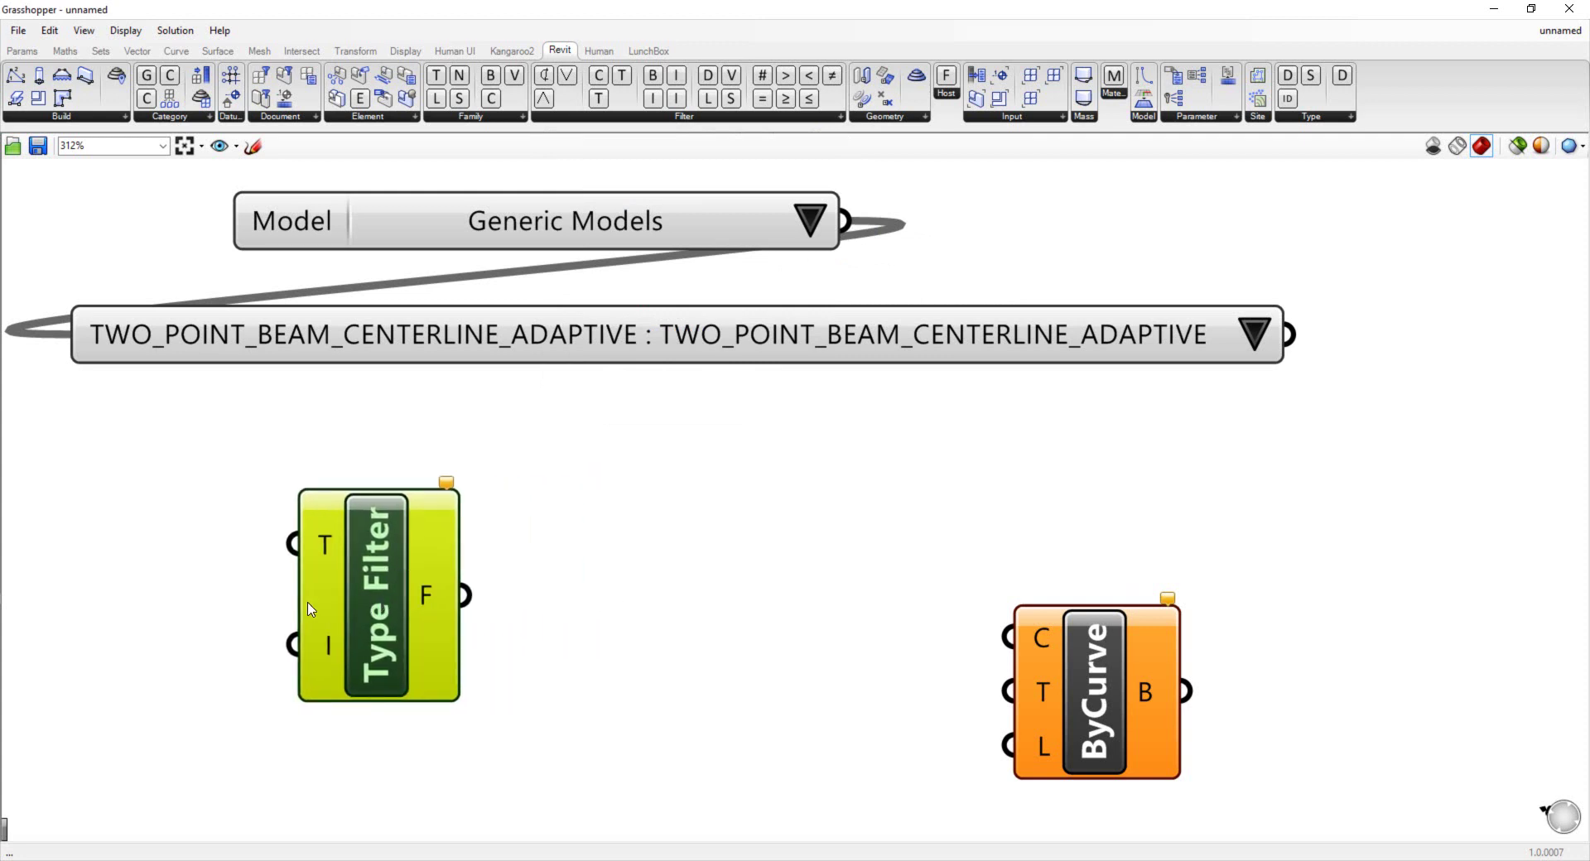
pyautogui.click(470, 654)
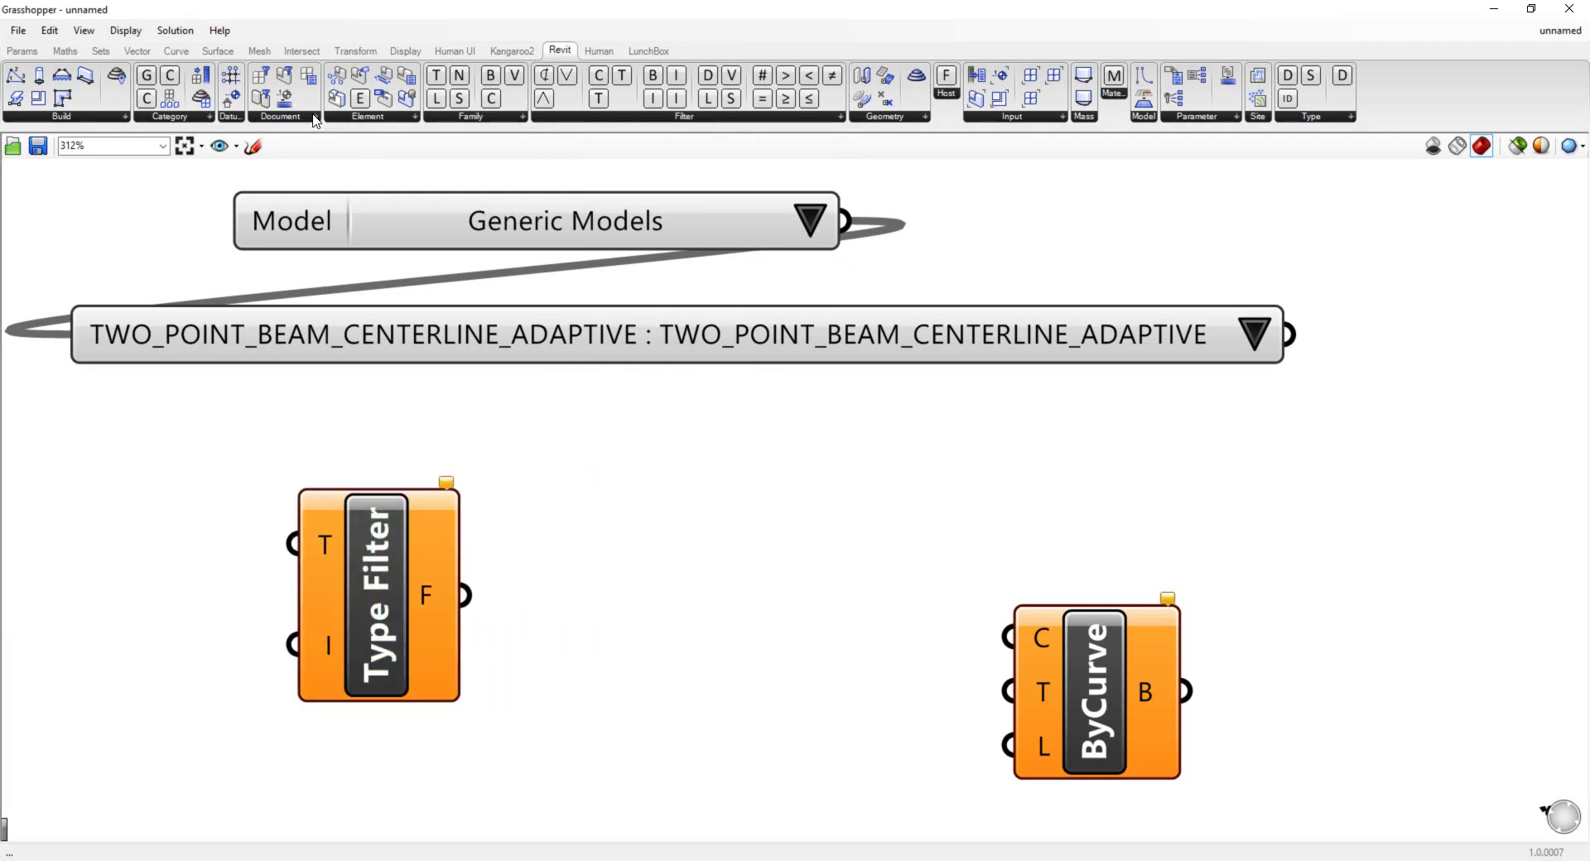
# Step: Add a Document.Elements component, wiring the adaptive beam type into Type Filter and its output into Elements
pyautogui.click(316, 120)
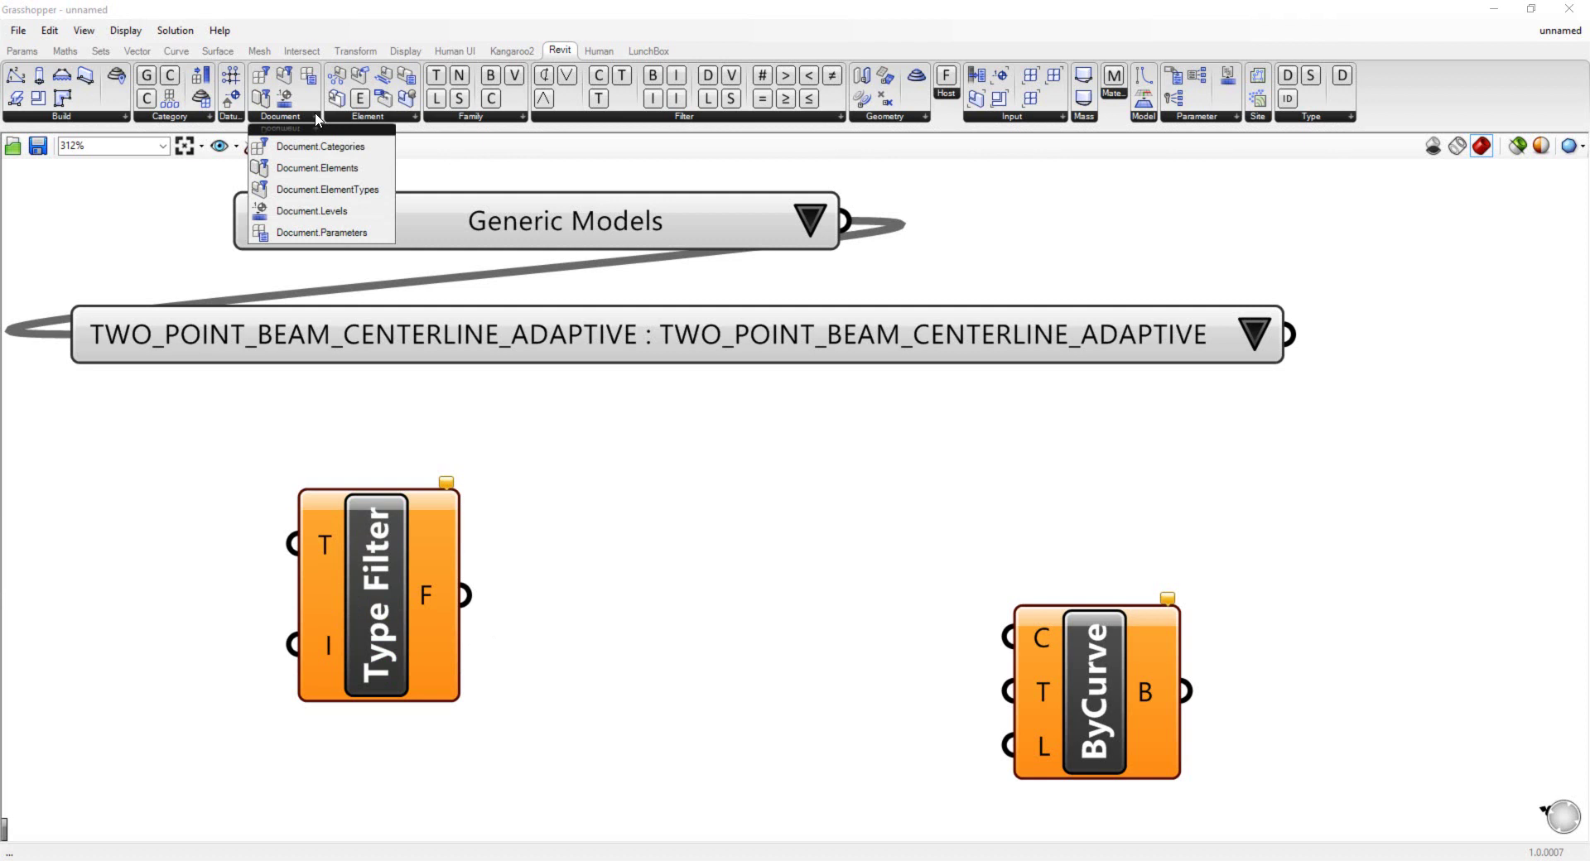
pyautogui.click(316, 168)
pyautogui.click(638, 563)
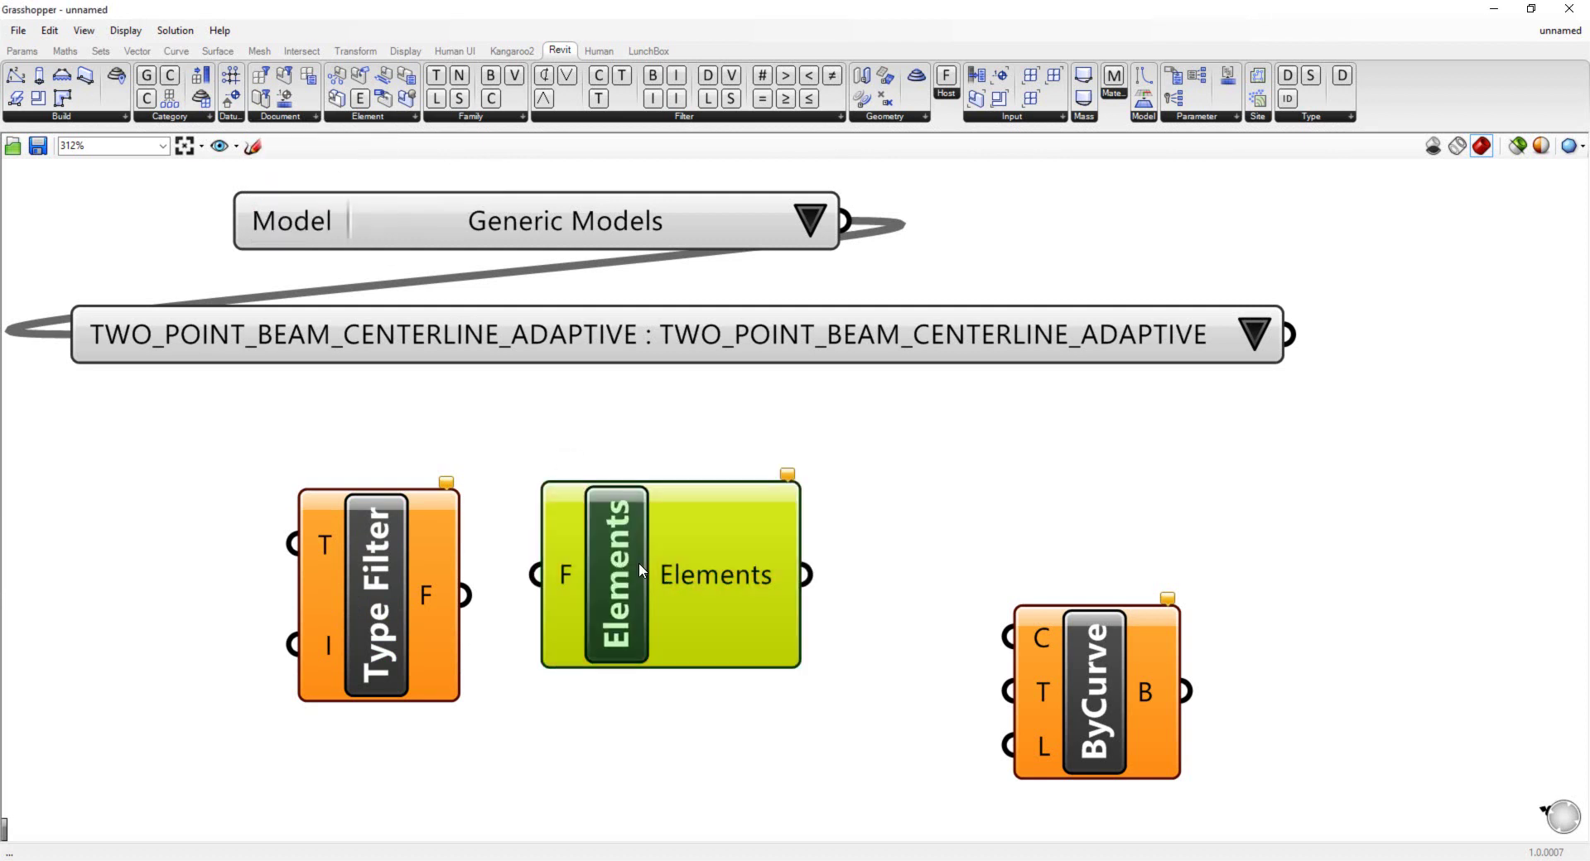
pyautogui.moveTo(638, 563); pyautogui.dragTo(683, 592)
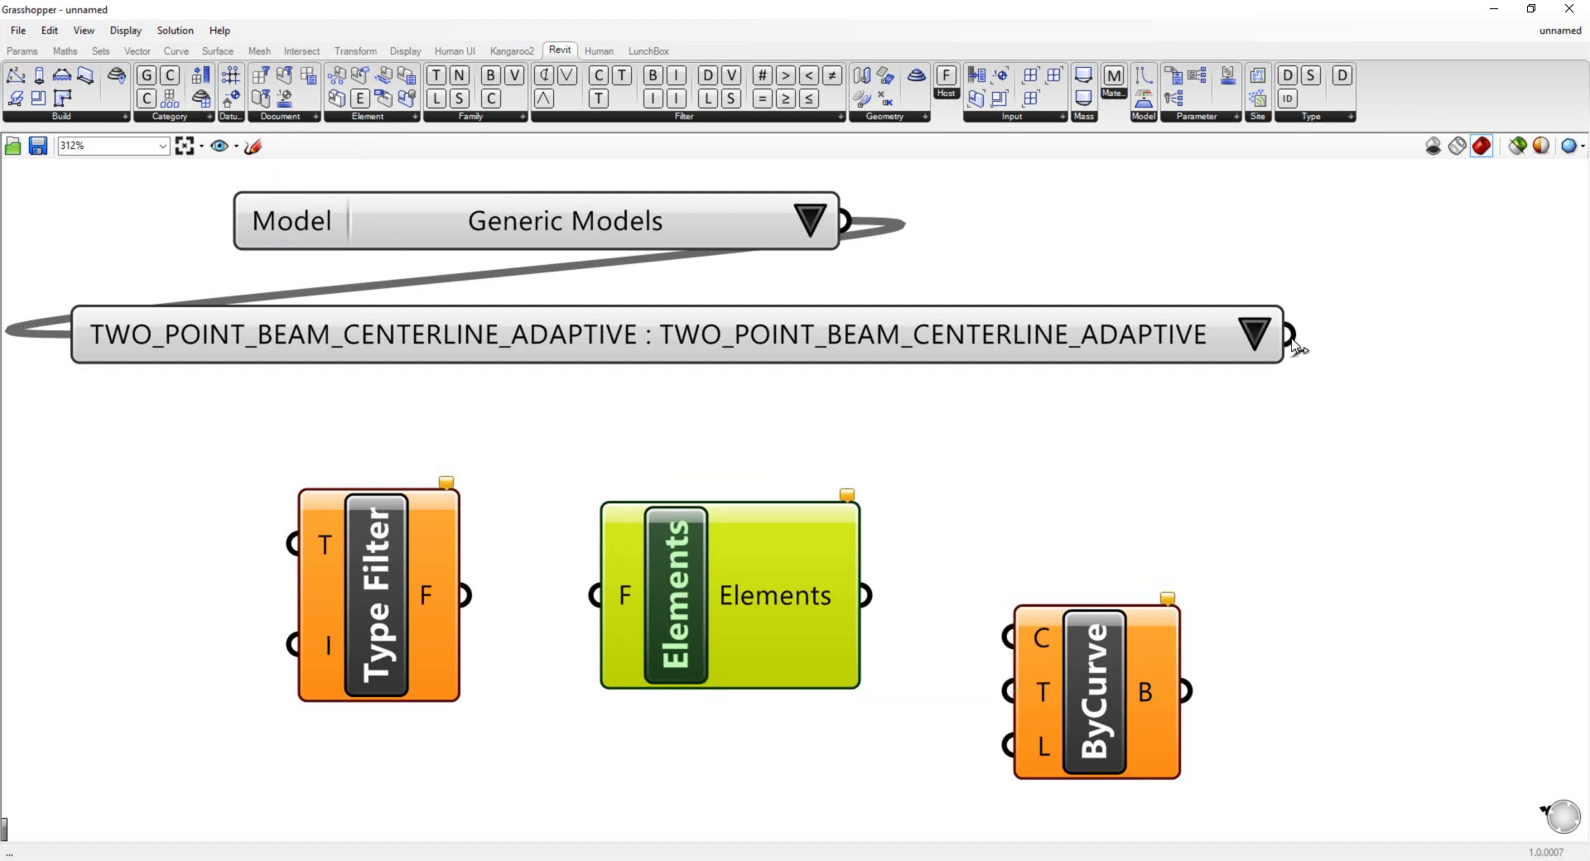
pyautogui.moveTo(1291, 335); pyautogui.dragTo(294, 544)
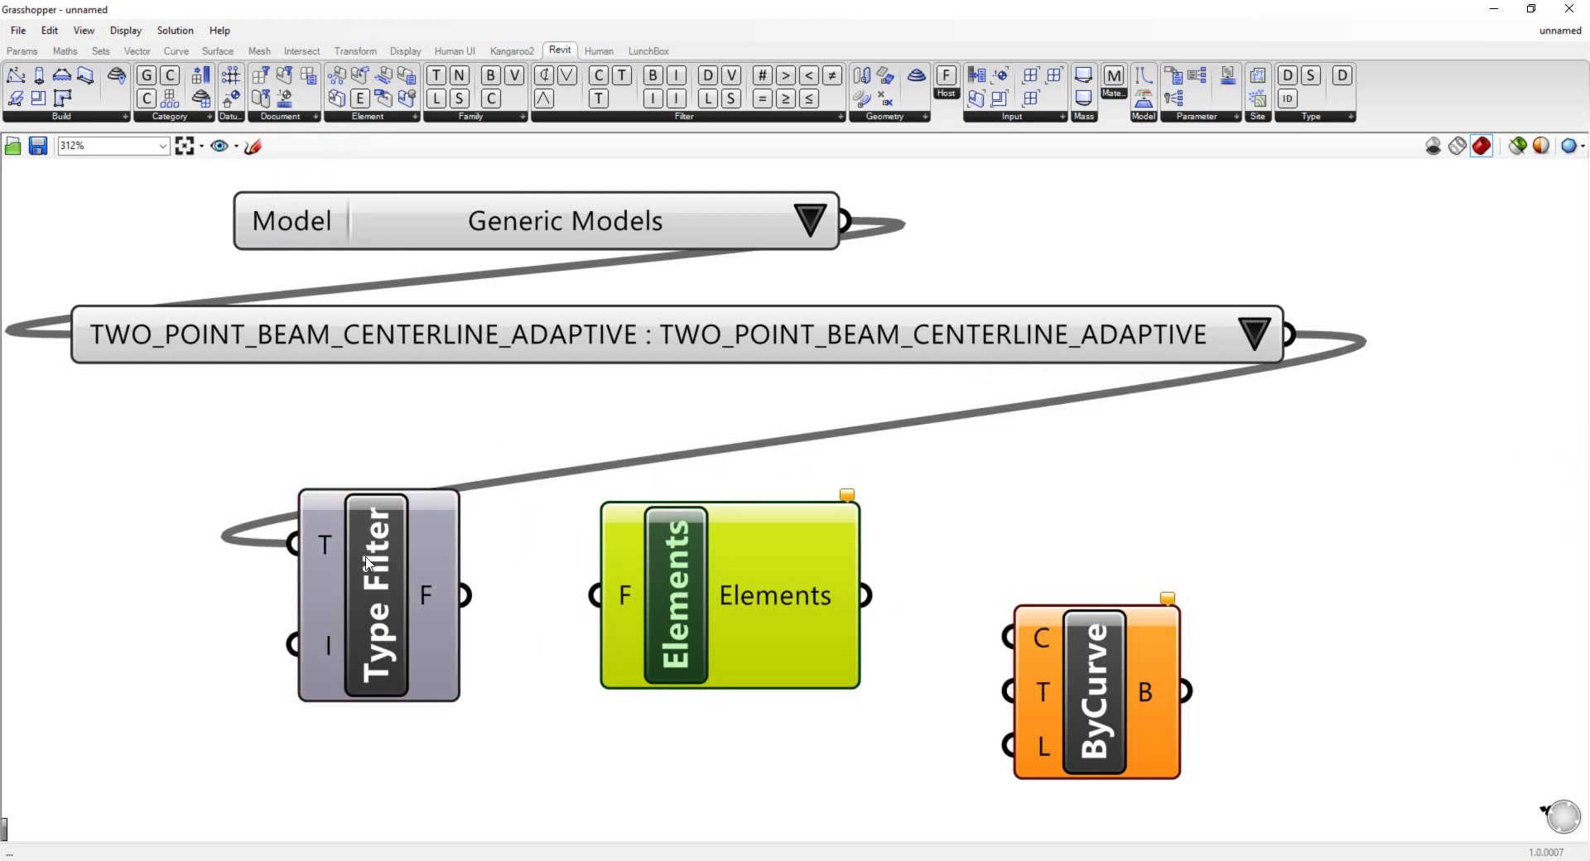
pyautogui.moveTo(466, 596); pyautogui.dragTo(580, 607)
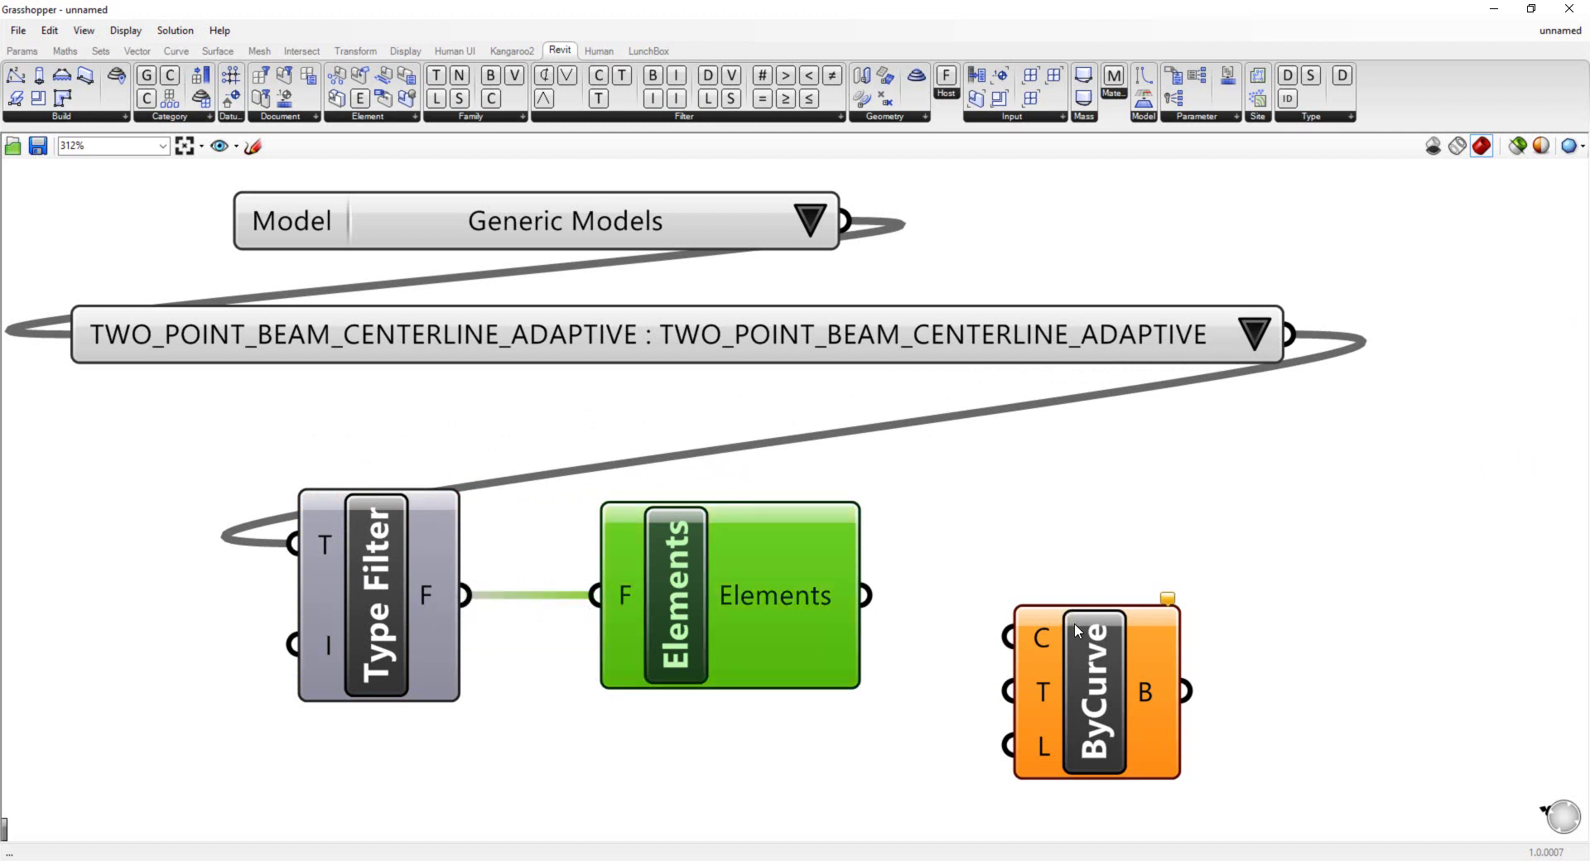
pyautogui.moveTo(1075, 622); pyautogui.dragTo(1159, 729)
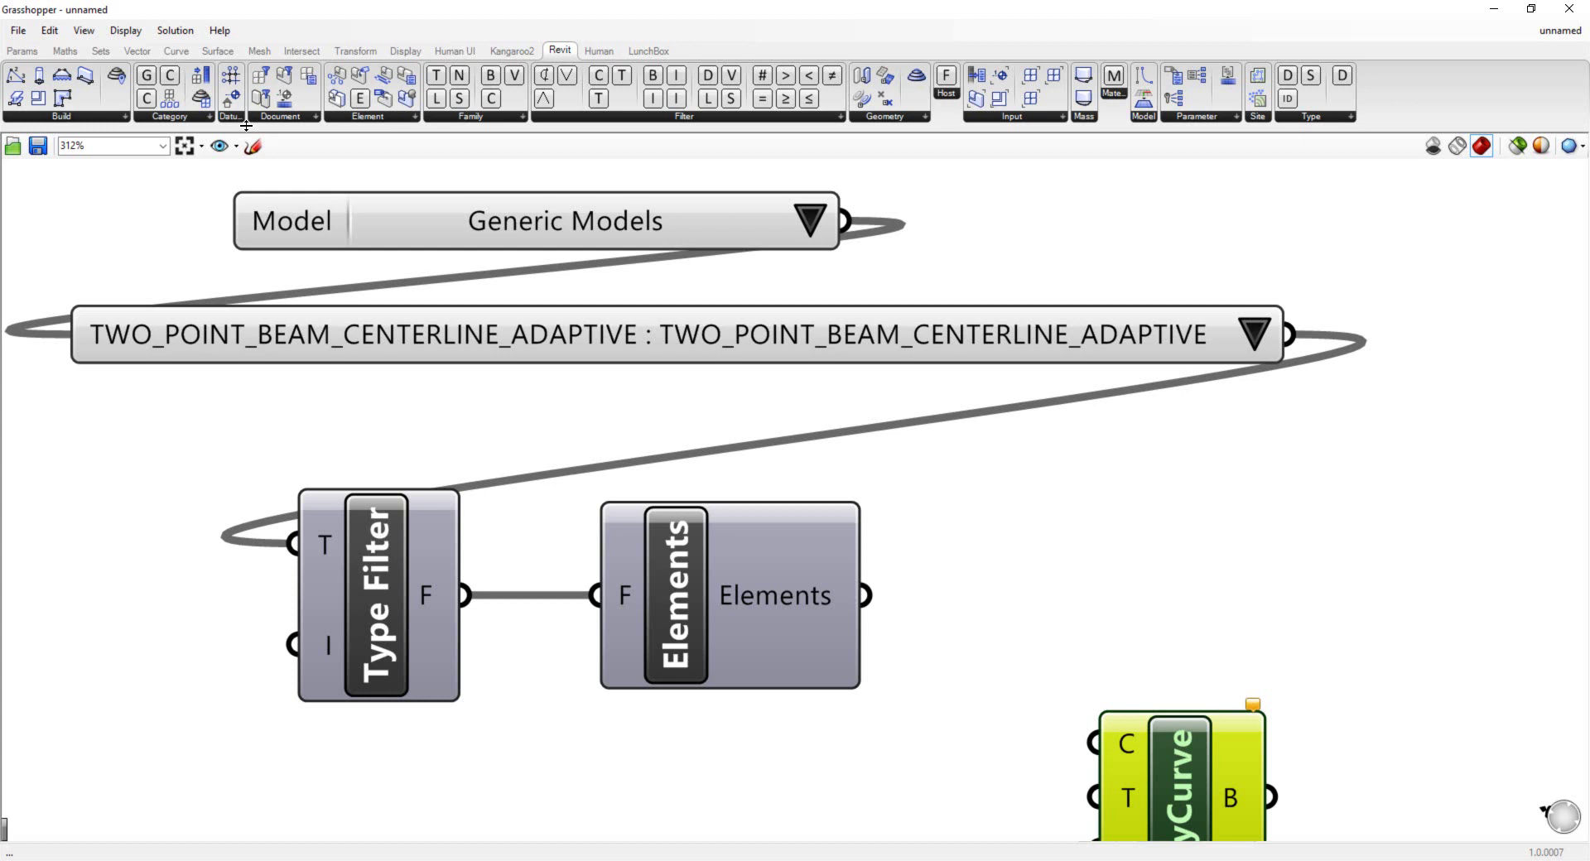
# Step: Add a text panel listing the Elements output and place it near the canvas bottom
pyautogui.click(20, 51)
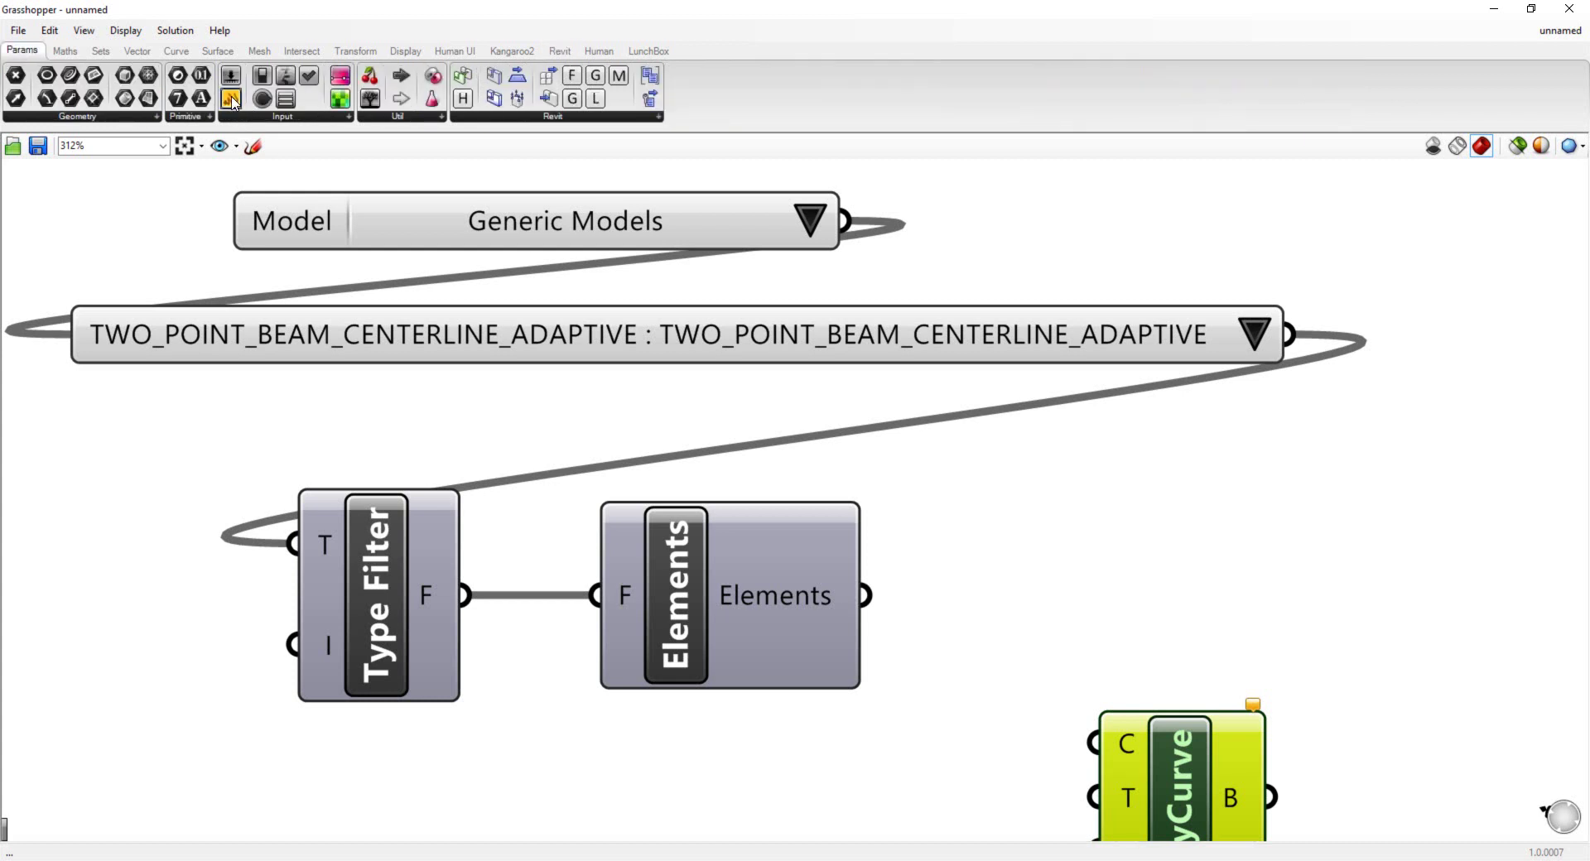
pyautogui.moveTo(231, 98); pyautogui.dragTo(1201, 546)
pyautogui.moveTo(864, 595); pyautogui.dragTo(985, 544)
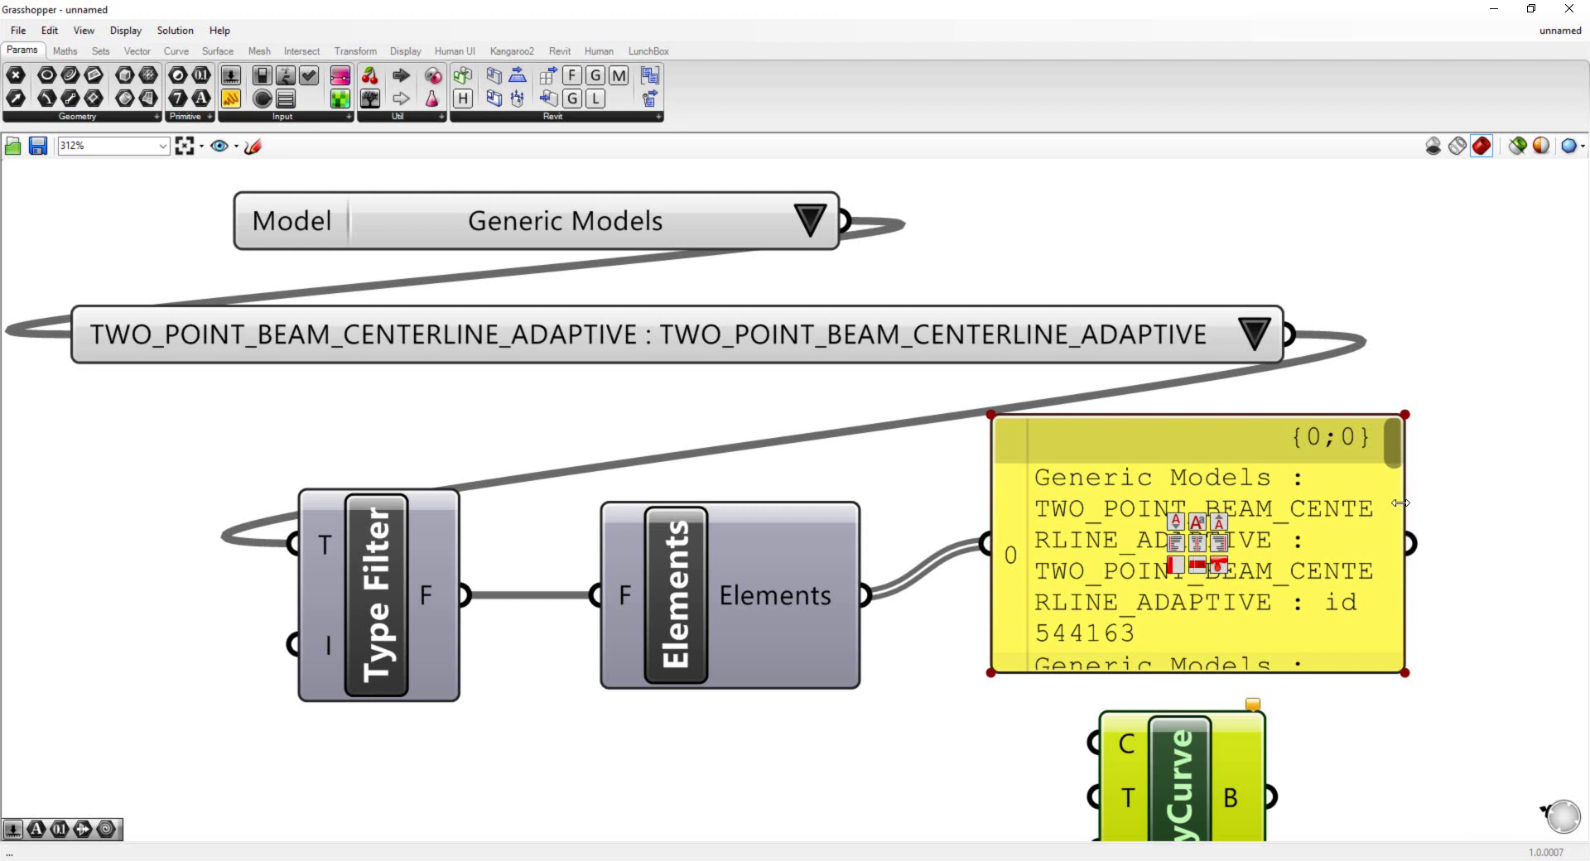
pyautogui.moveTo(1413, 461)
pyautogui.mouseDown()
pyautogui.moveTo(1392, 463)
pyautogui.moveTo(1413, 465)
pyautogui.mouseUp()
pyautogui.moveTo(1393, 448); pyautogui.dragTo(1393, 408)
pyautogui.moveTo(1099, 450); pyautogui.dragTo(693, 814)
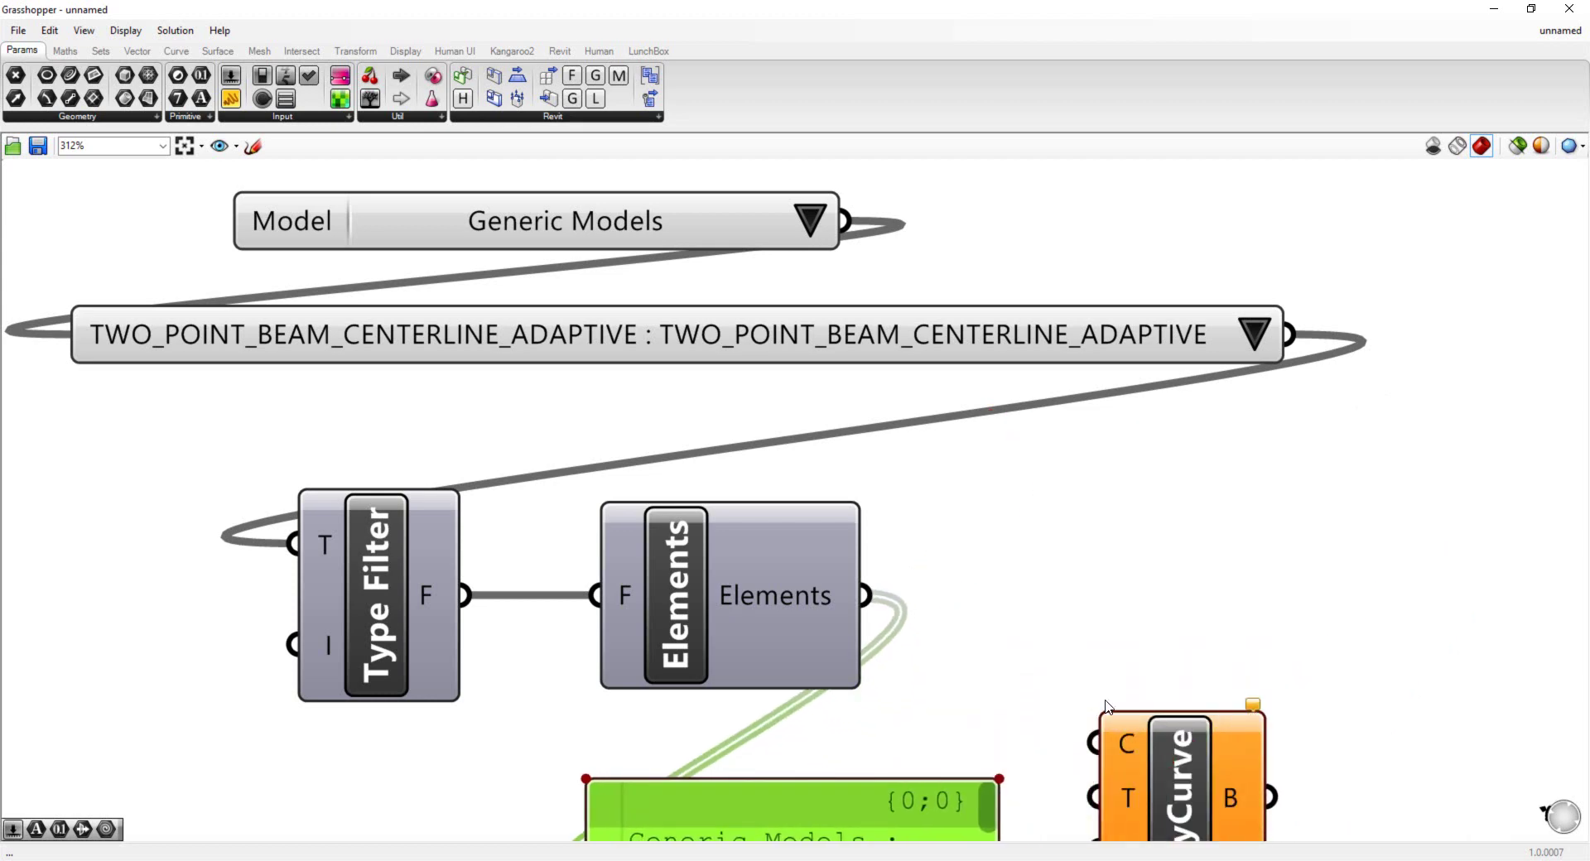
pyautogui.moveTo(1194, 773); pyautogui.dragTo(1447, 686)
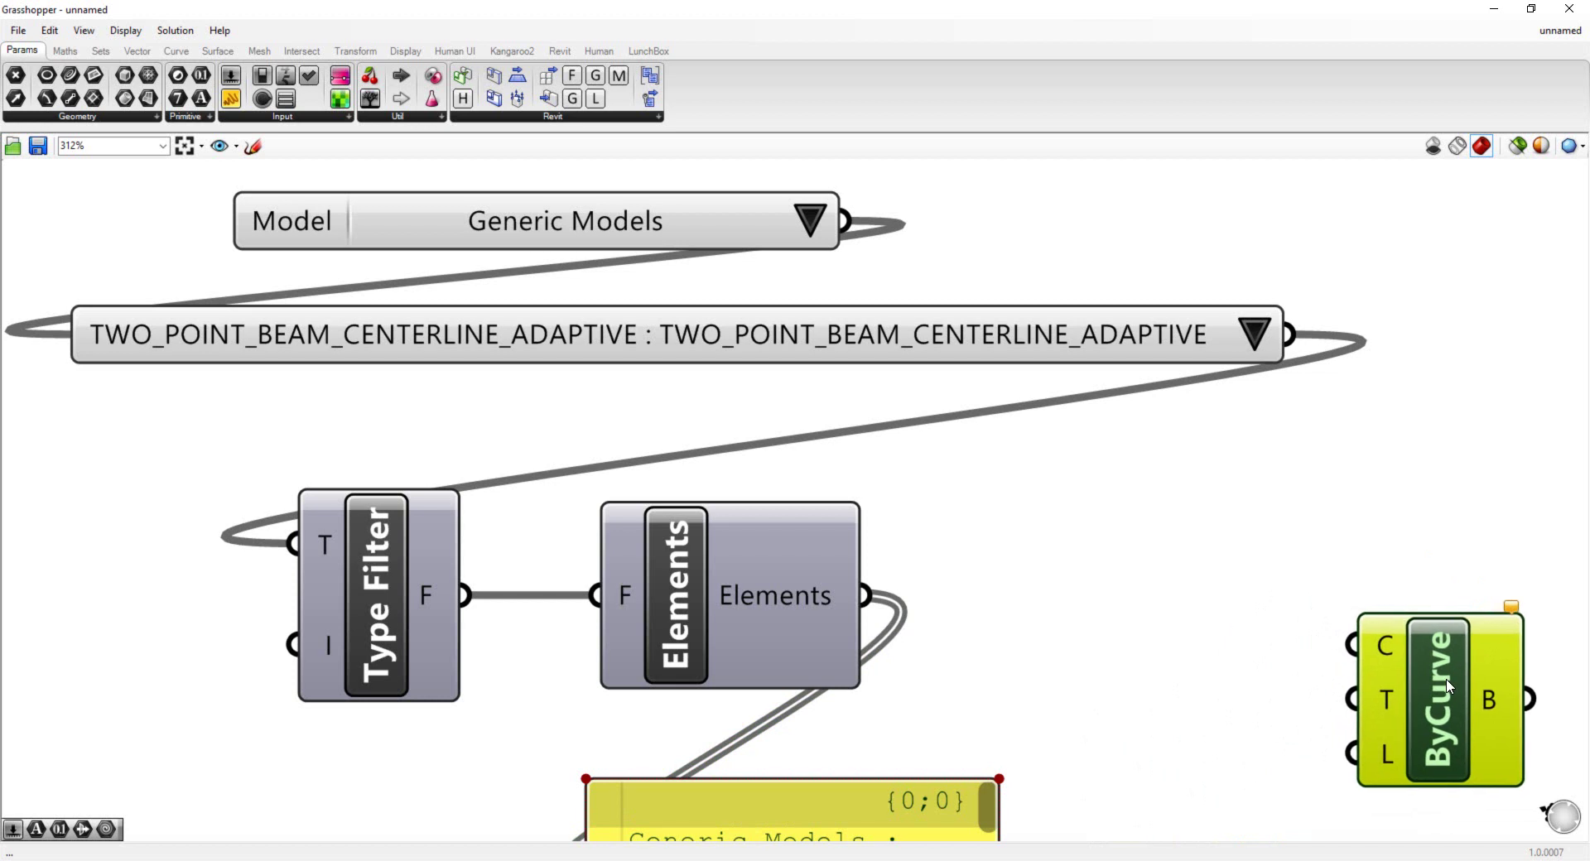
# Step: Add an Element.Geometry component taking the collected elements and showing its curves in the panel
pyautogui.moveTo(313, 57)
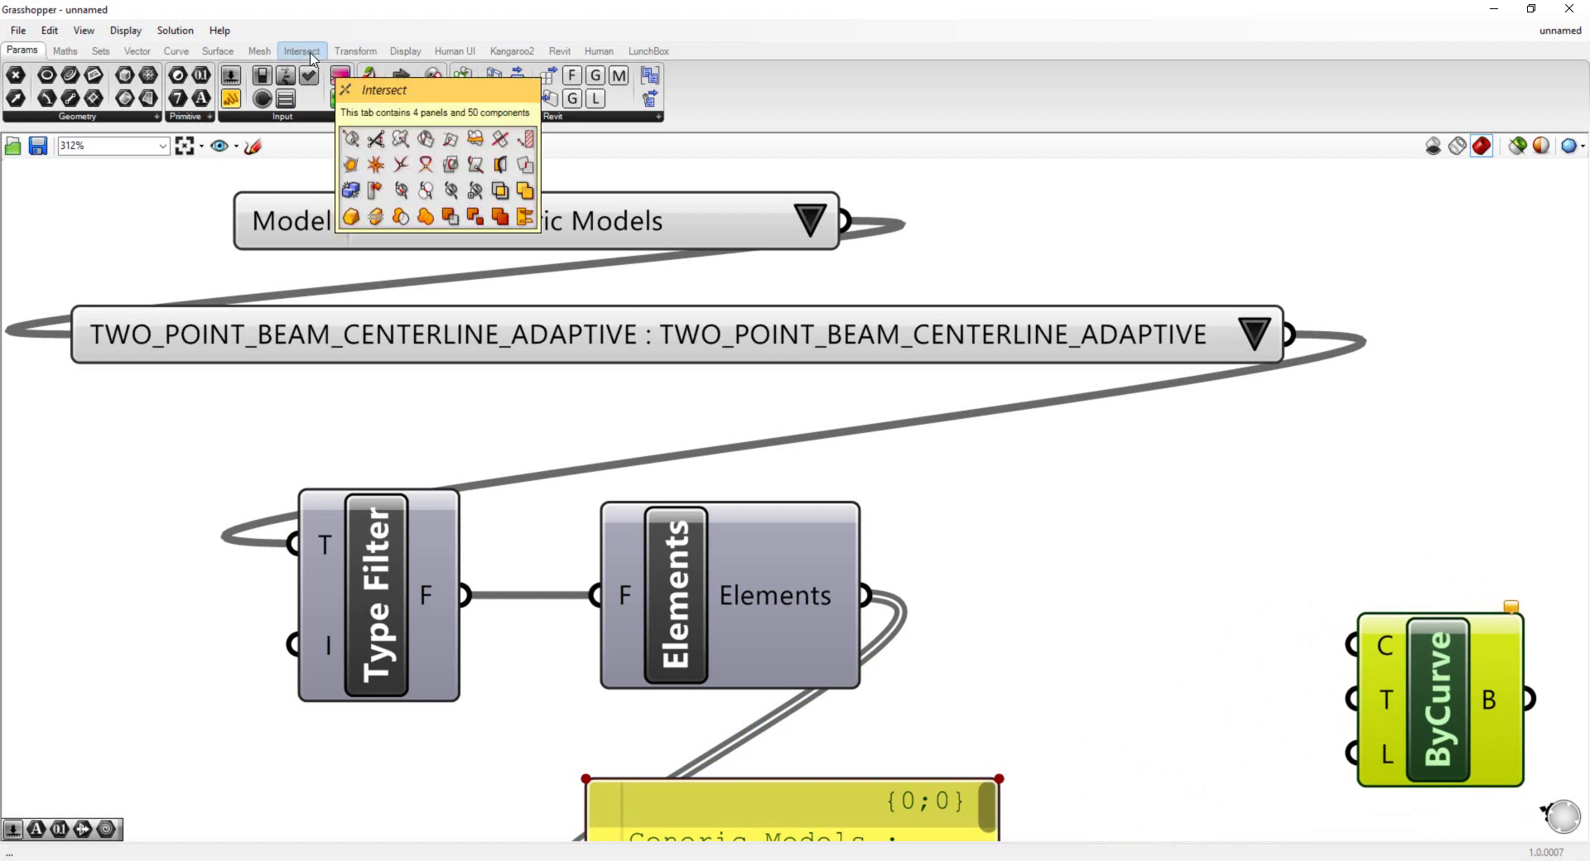
pyautogui.click(559, 51)
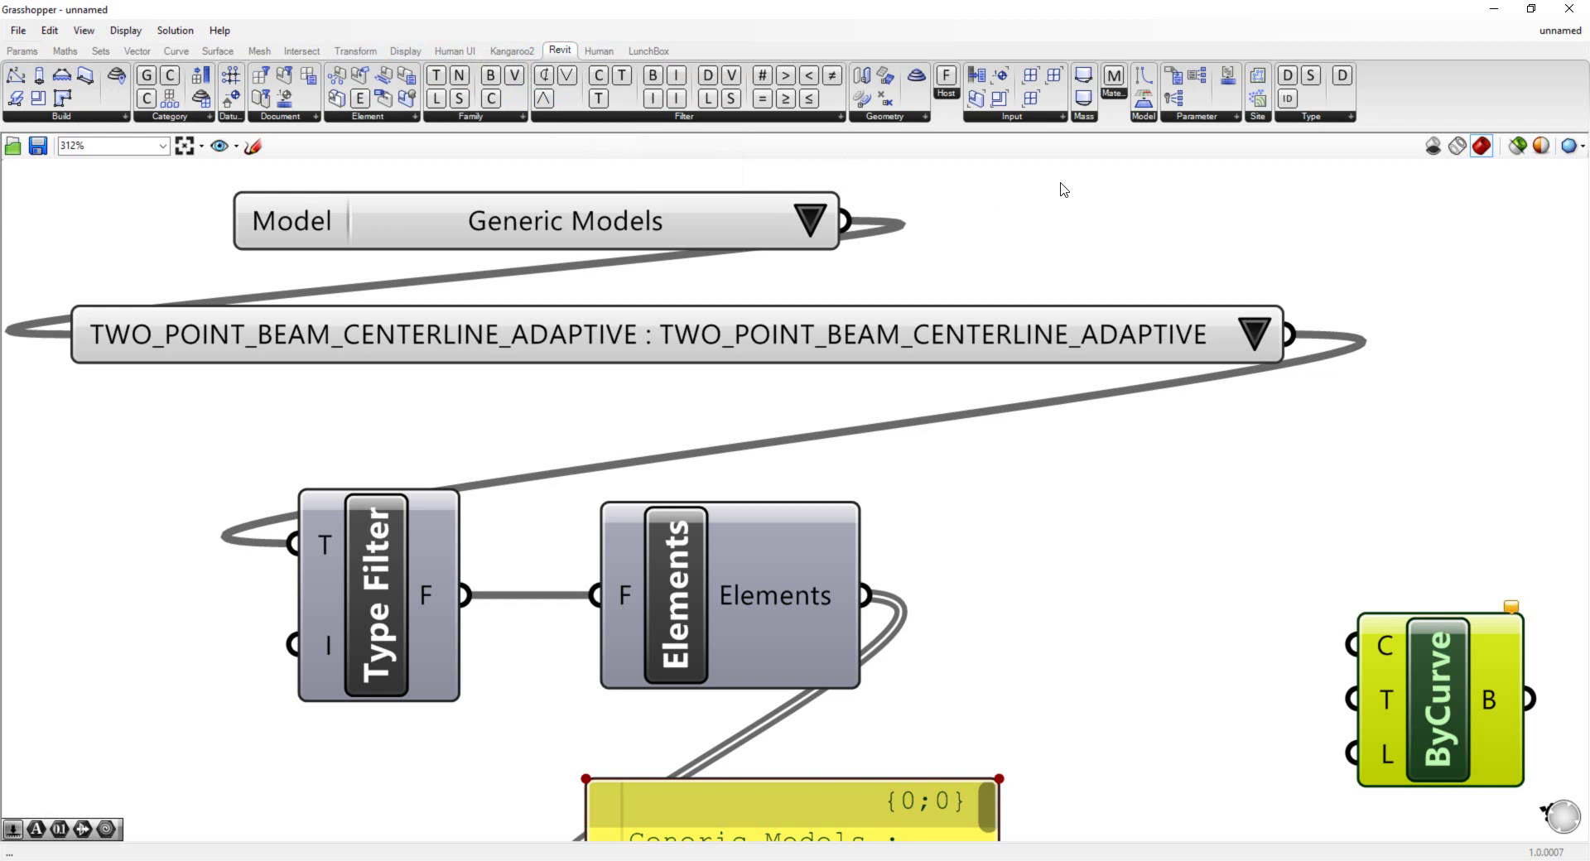
pyautogui.click(413, 117)
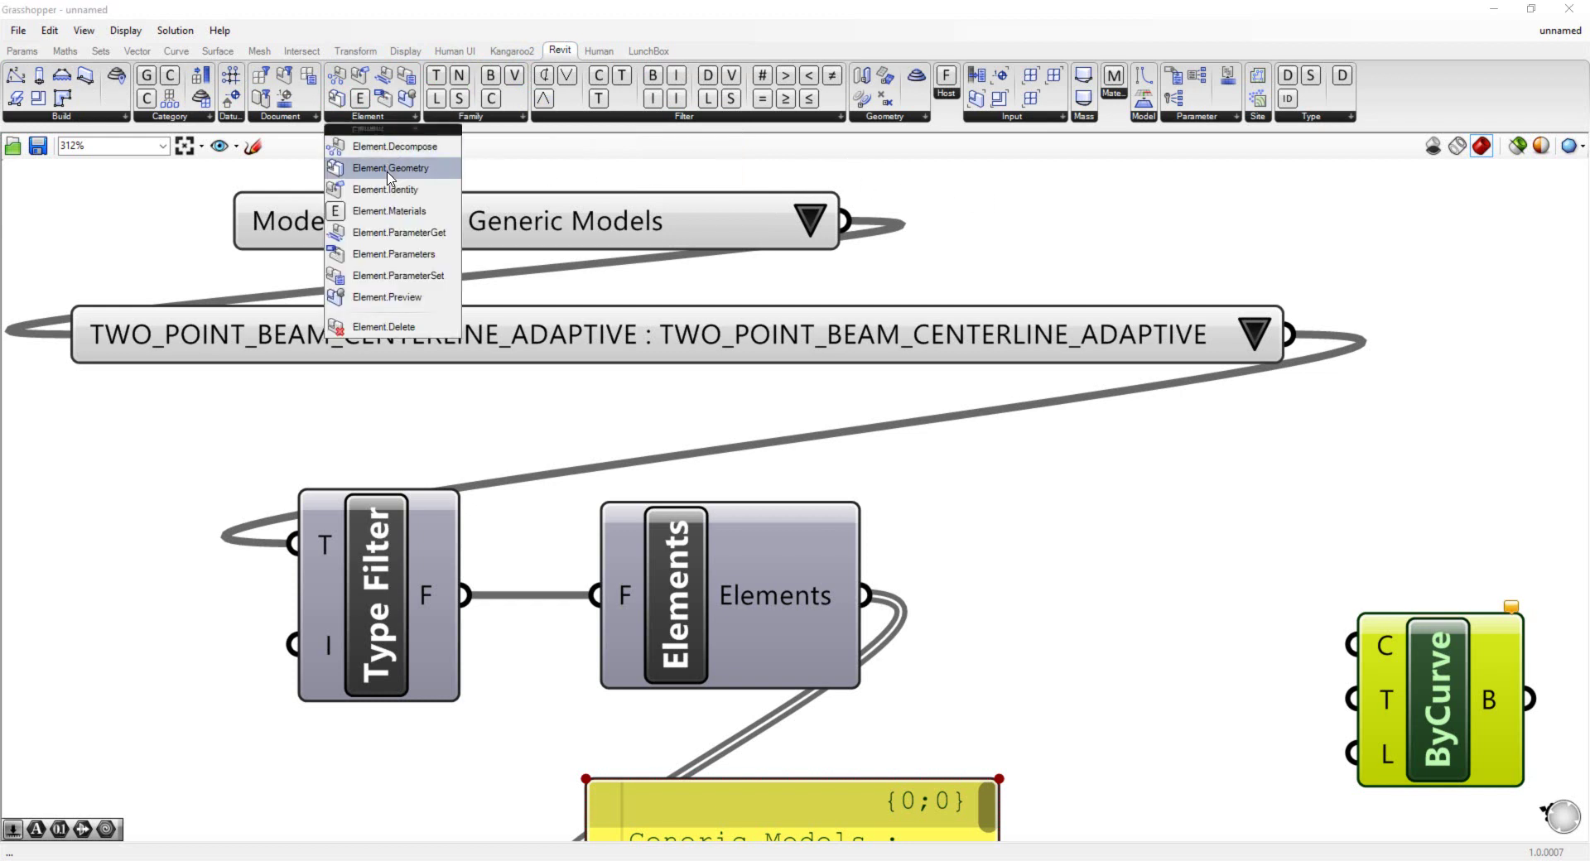
pyautogui.moveTo(403, 176); pyautogui.dragTo(1094, 564)
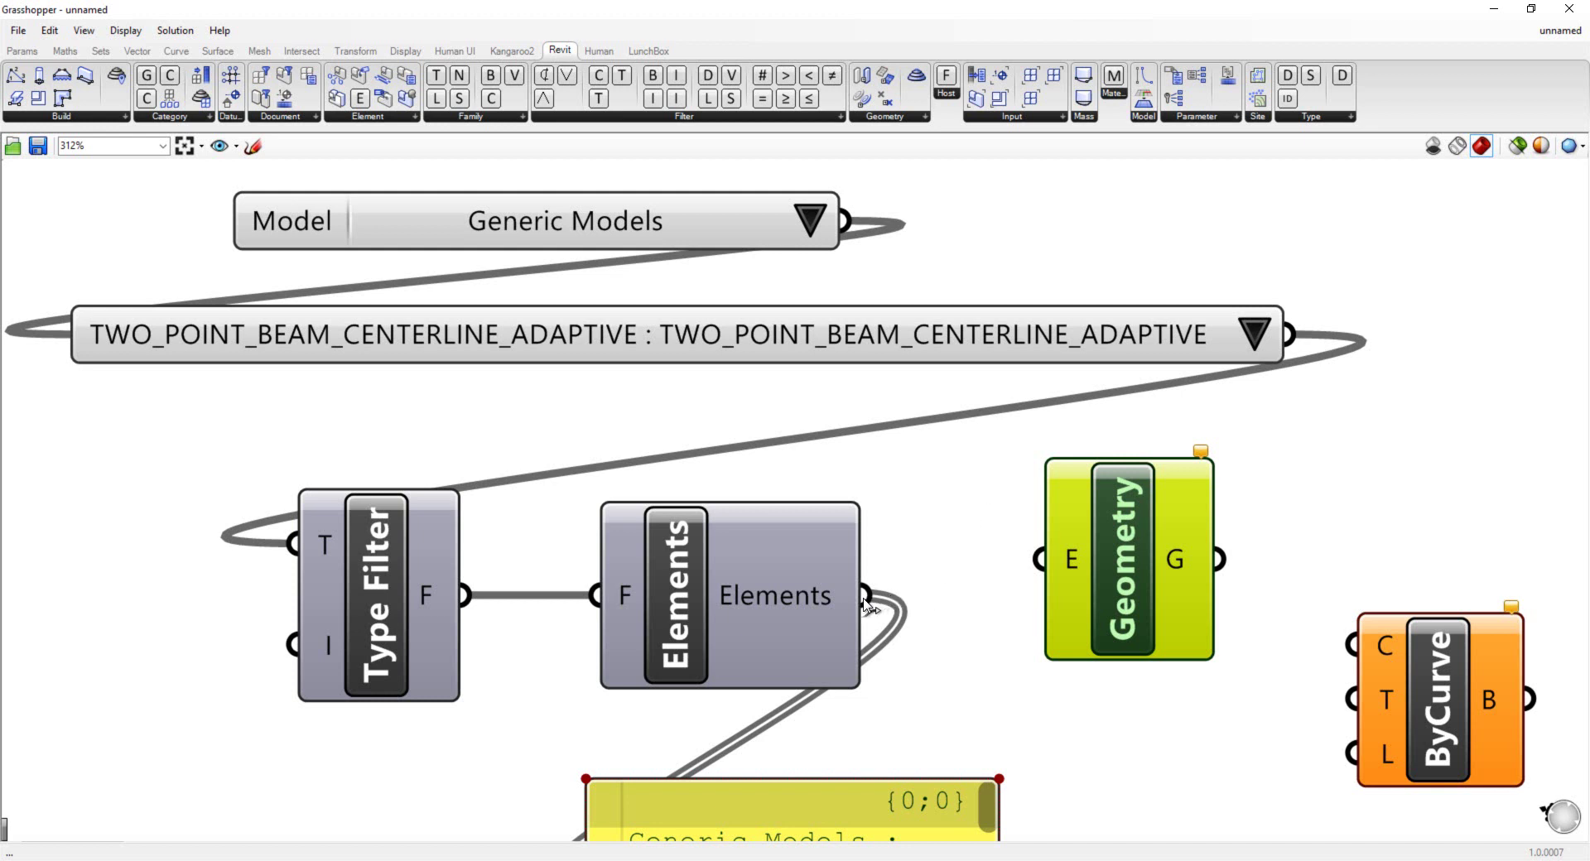
pyautogui.moveTo(866, 596); pyautogui.dragTo(1034, 555)
pyautogui.moveTo(1150, 547); pyautogui.dragTo(583, 831)
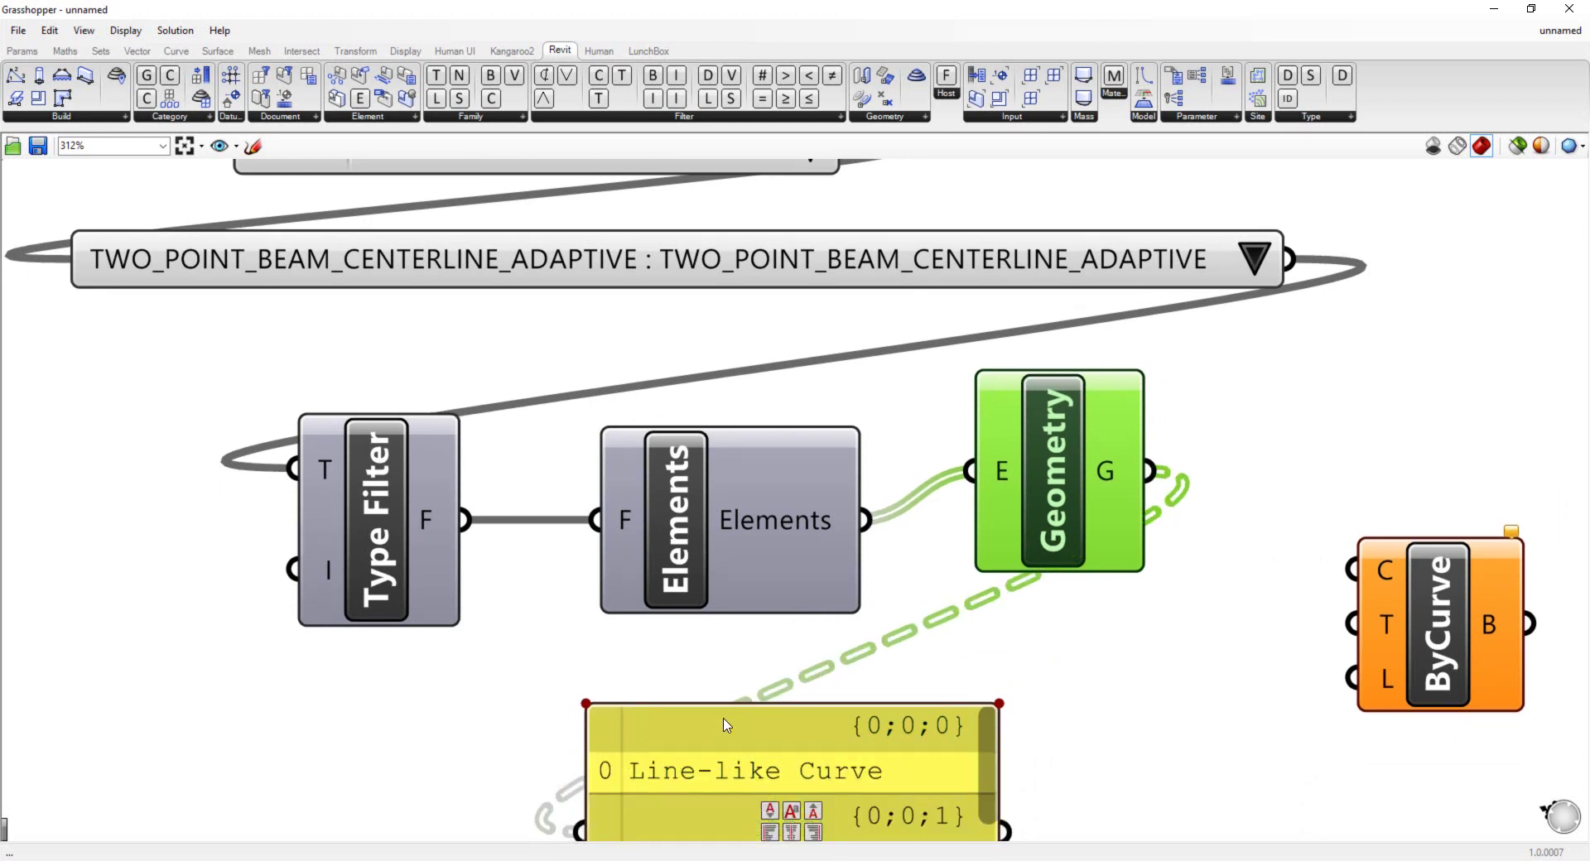
# Step: Connect the extracted line-like curves to ByCurve's curve input after rearranging the panel
pyautogui.moveTo(723, 725); pyautogui.dragTo(1004, 635)
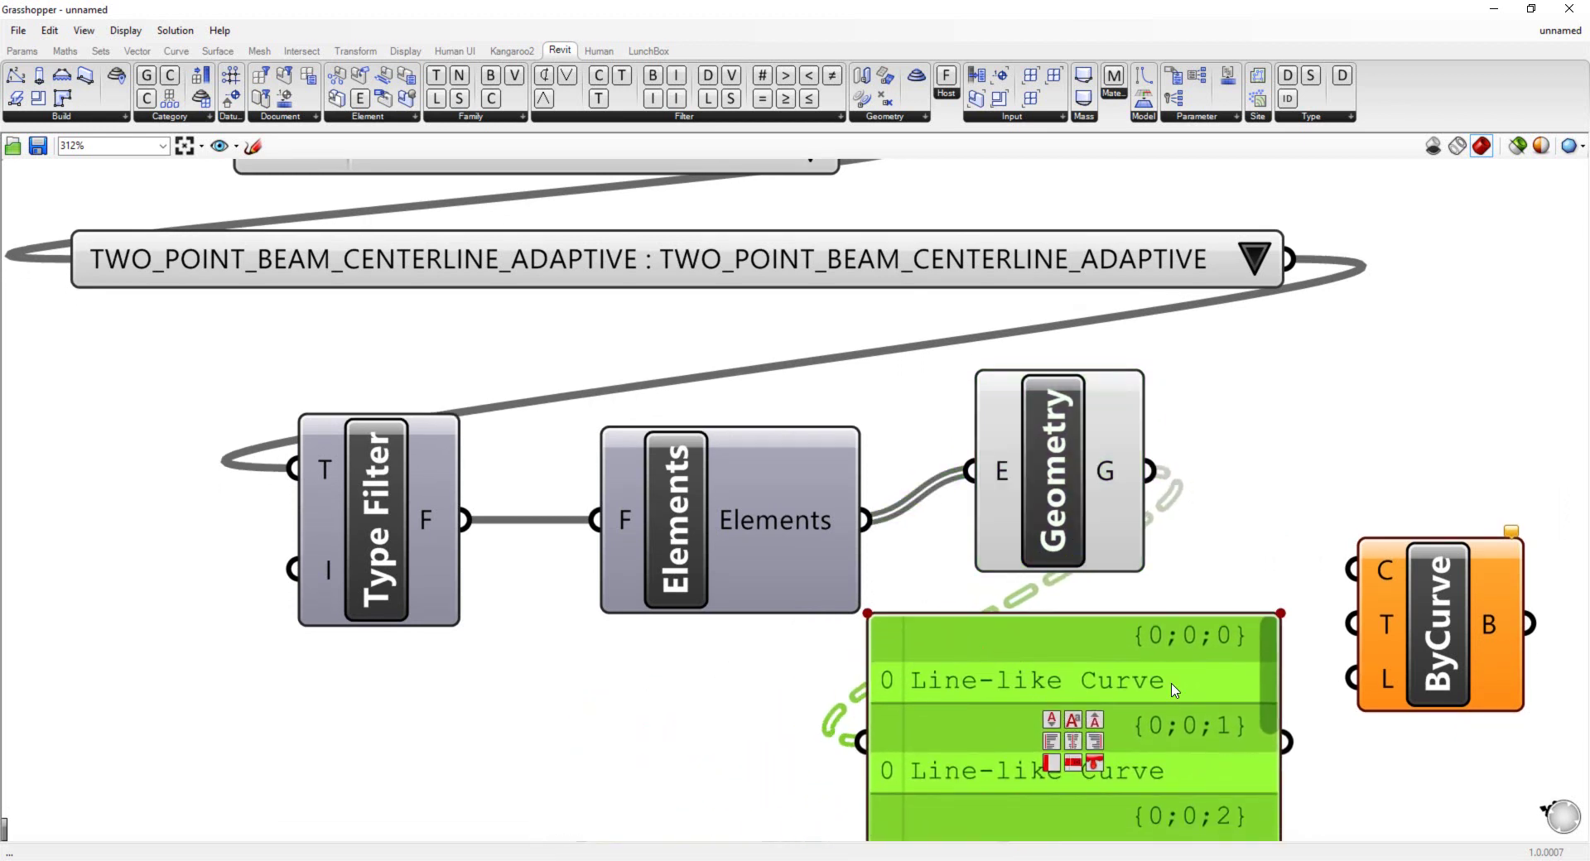
pyautogui.moveTo(1178, 672); pyautogui.dragTo(1020, 840)
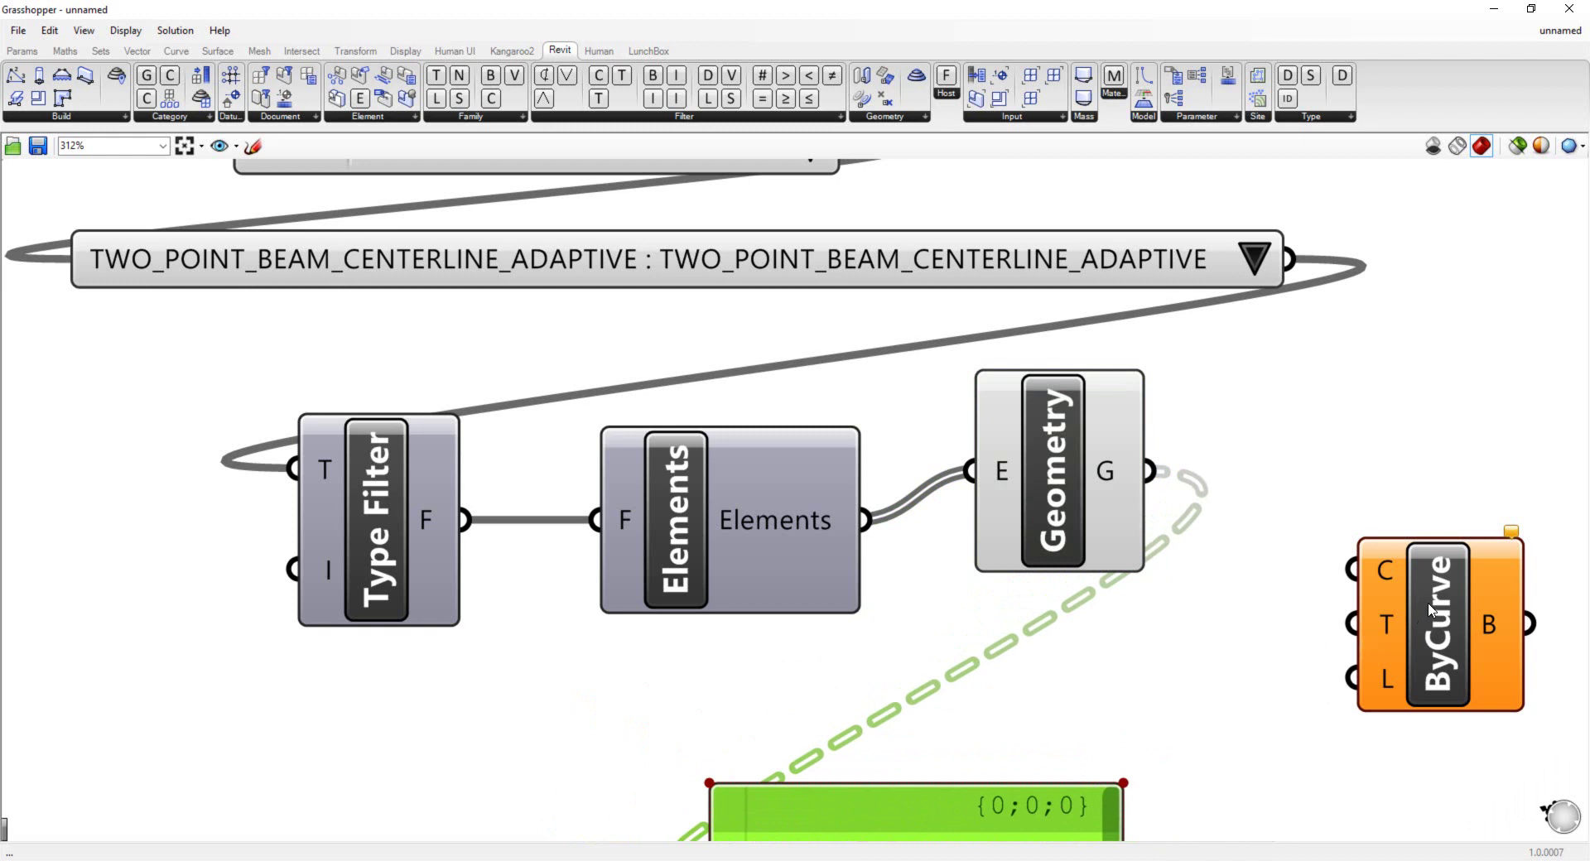
pyautogui.moveTo(1430, 611); pyautogui.dragTo(1412, 447)
pyautogui.moveTo(1149, 470); pyautogui.dragTo(1330, 406)
pyautogui.moveTo(1402, 497); pyautogui.dragTo(1372, 523)
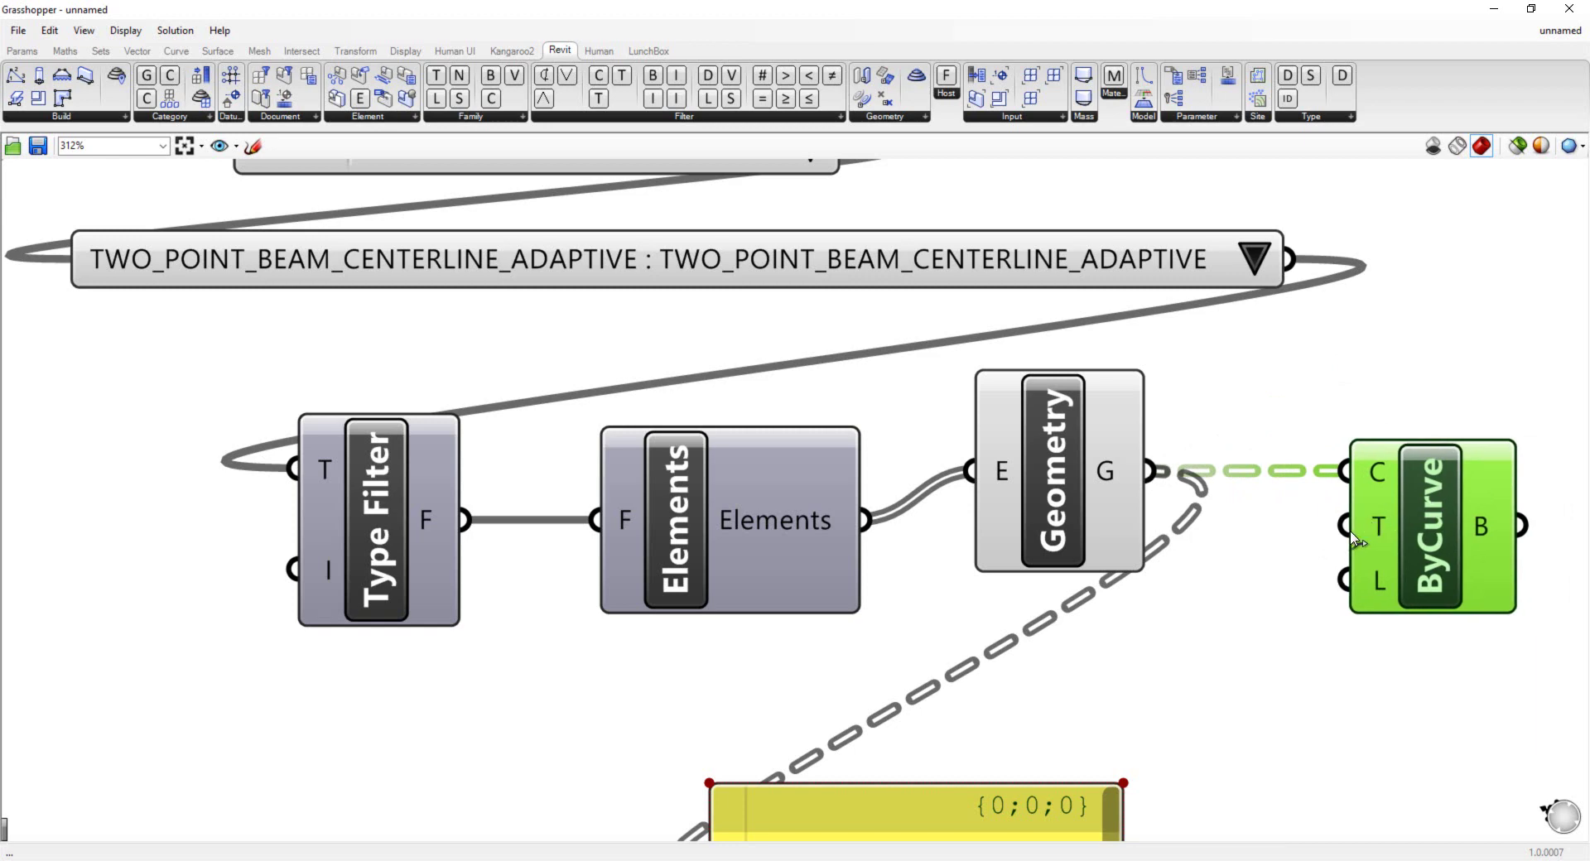
# Step: Move the Line-like Curve panel further right on the canvas
pyautogui.scroll(-2, 1143, 643)
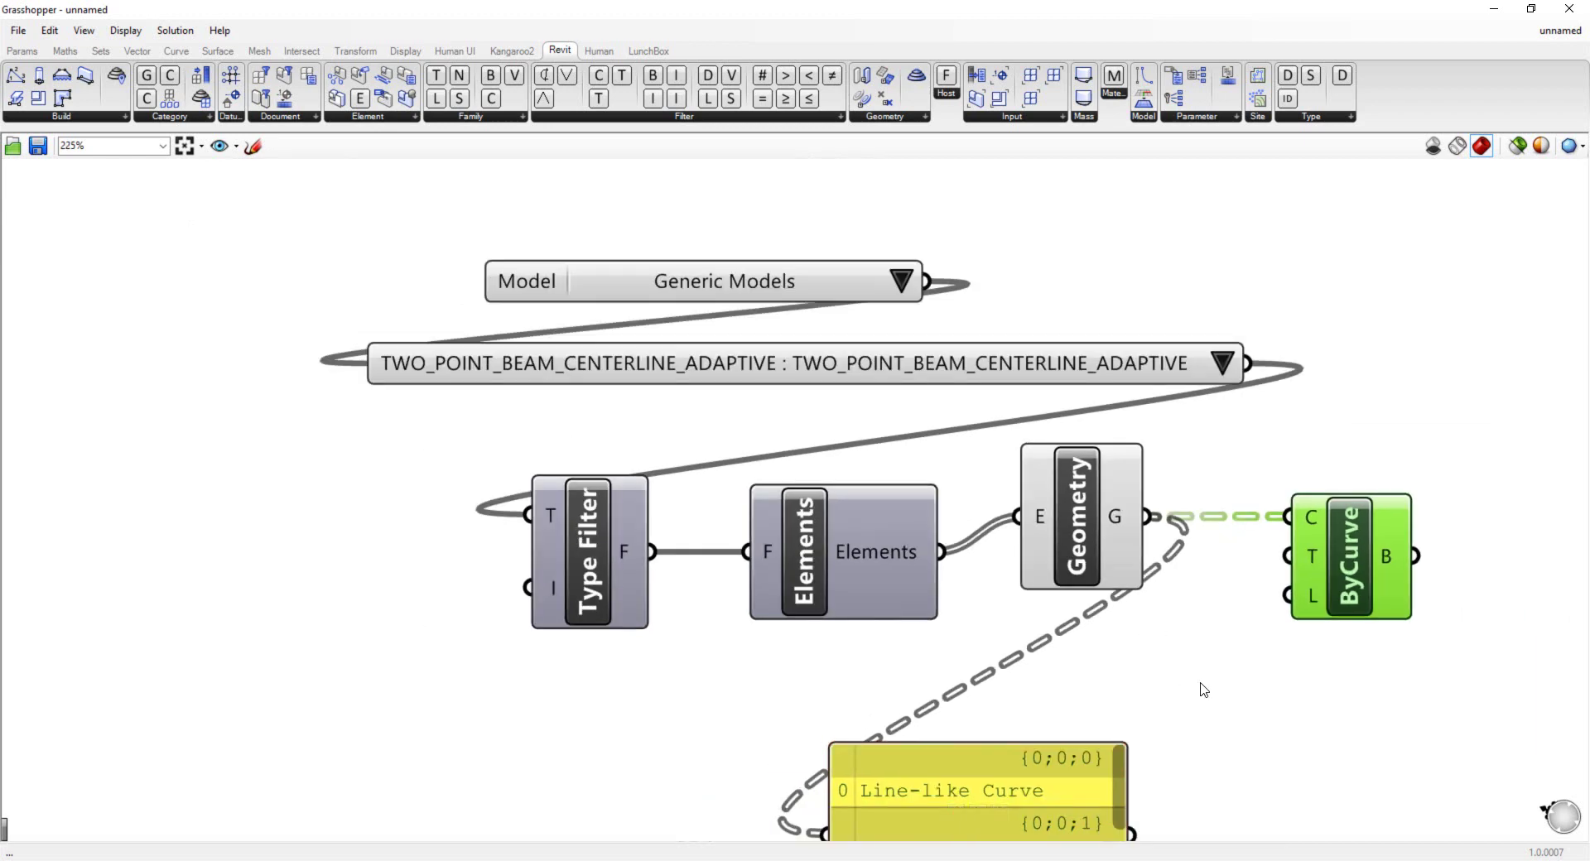
pyautogui.moveTo(1200, 691); pyautogui.dragTo(1016, 564, button='right')
pyautogui.click(814, 670)
pyautogui.moveTo(814, 669); pyautogui.dragTo(1299, 690)
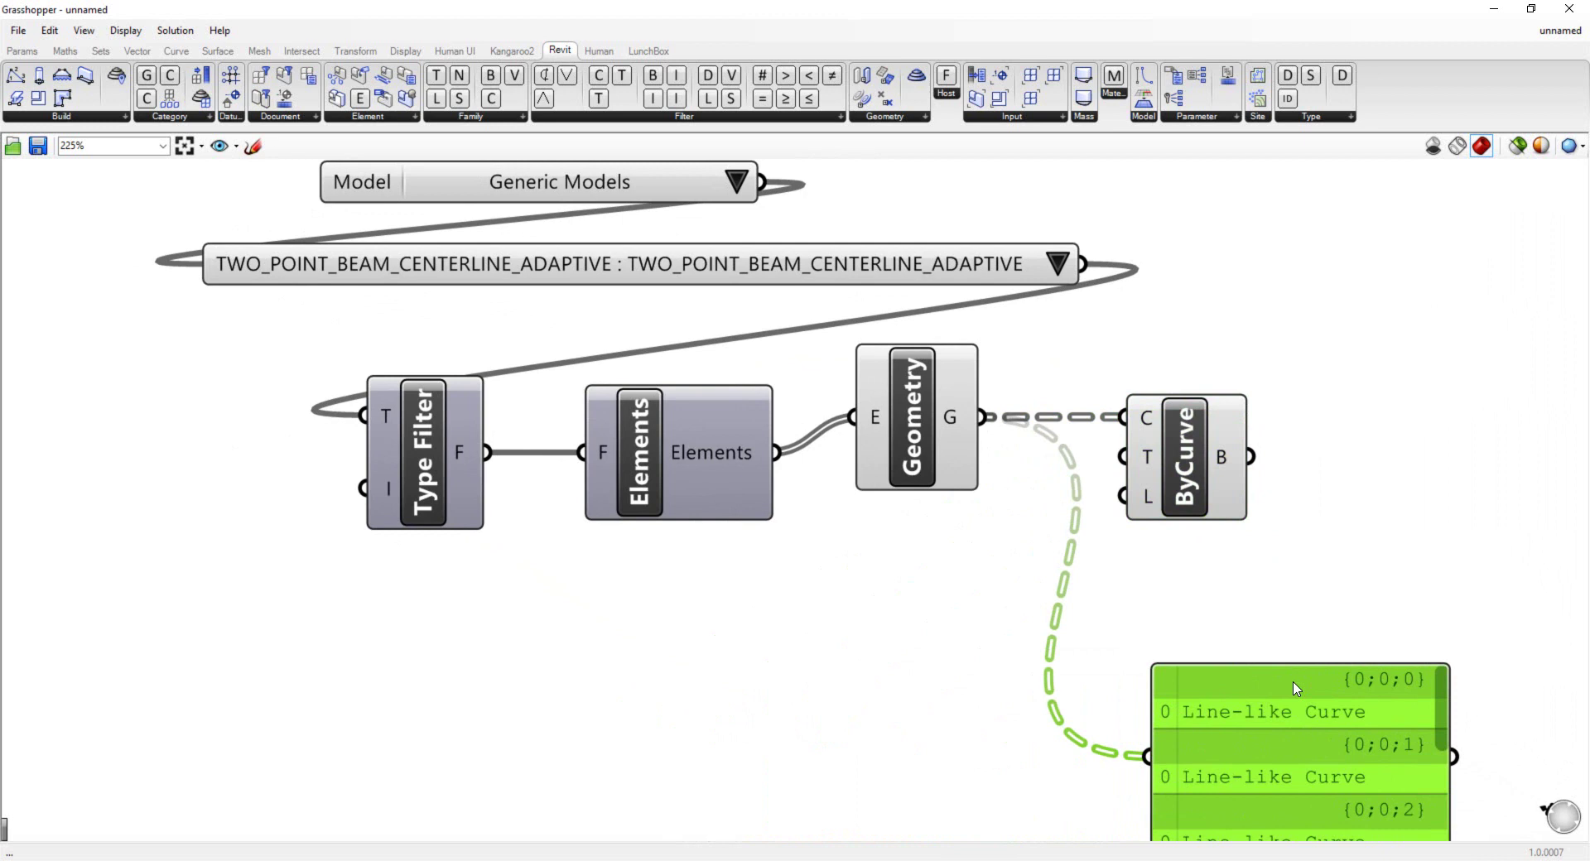
# Step: Copy and paste the category and type pickers, placing the duplicate below the Type Filter row
pyautogui.moveTo(873, 179); pyautogui.dragTo(540, 287)
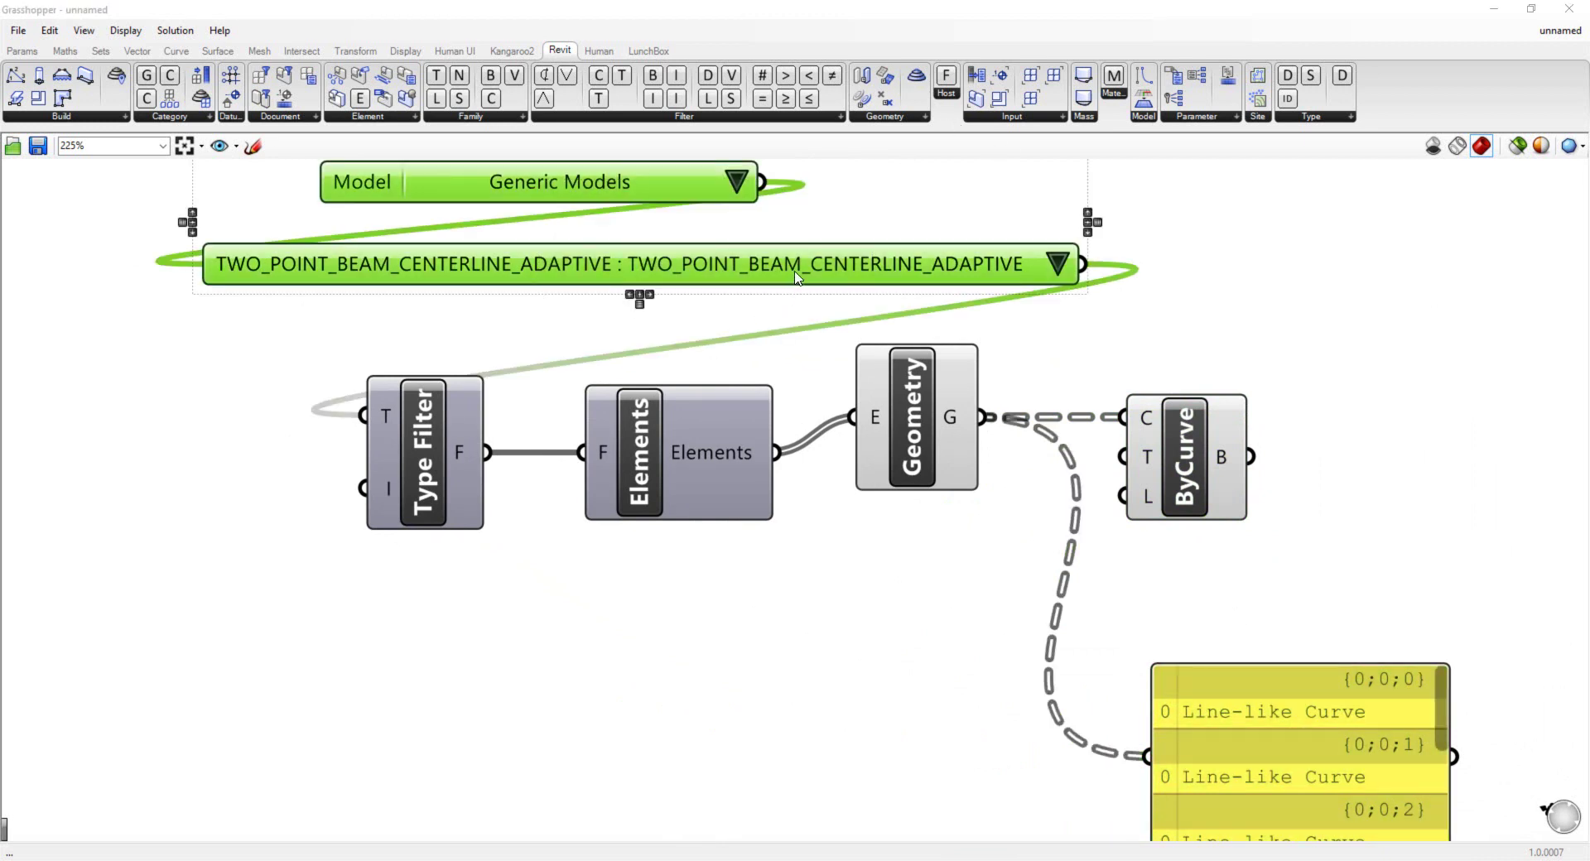
pyautogui.moveTo(744, 265); pyautogui.dragTo(729, 304)
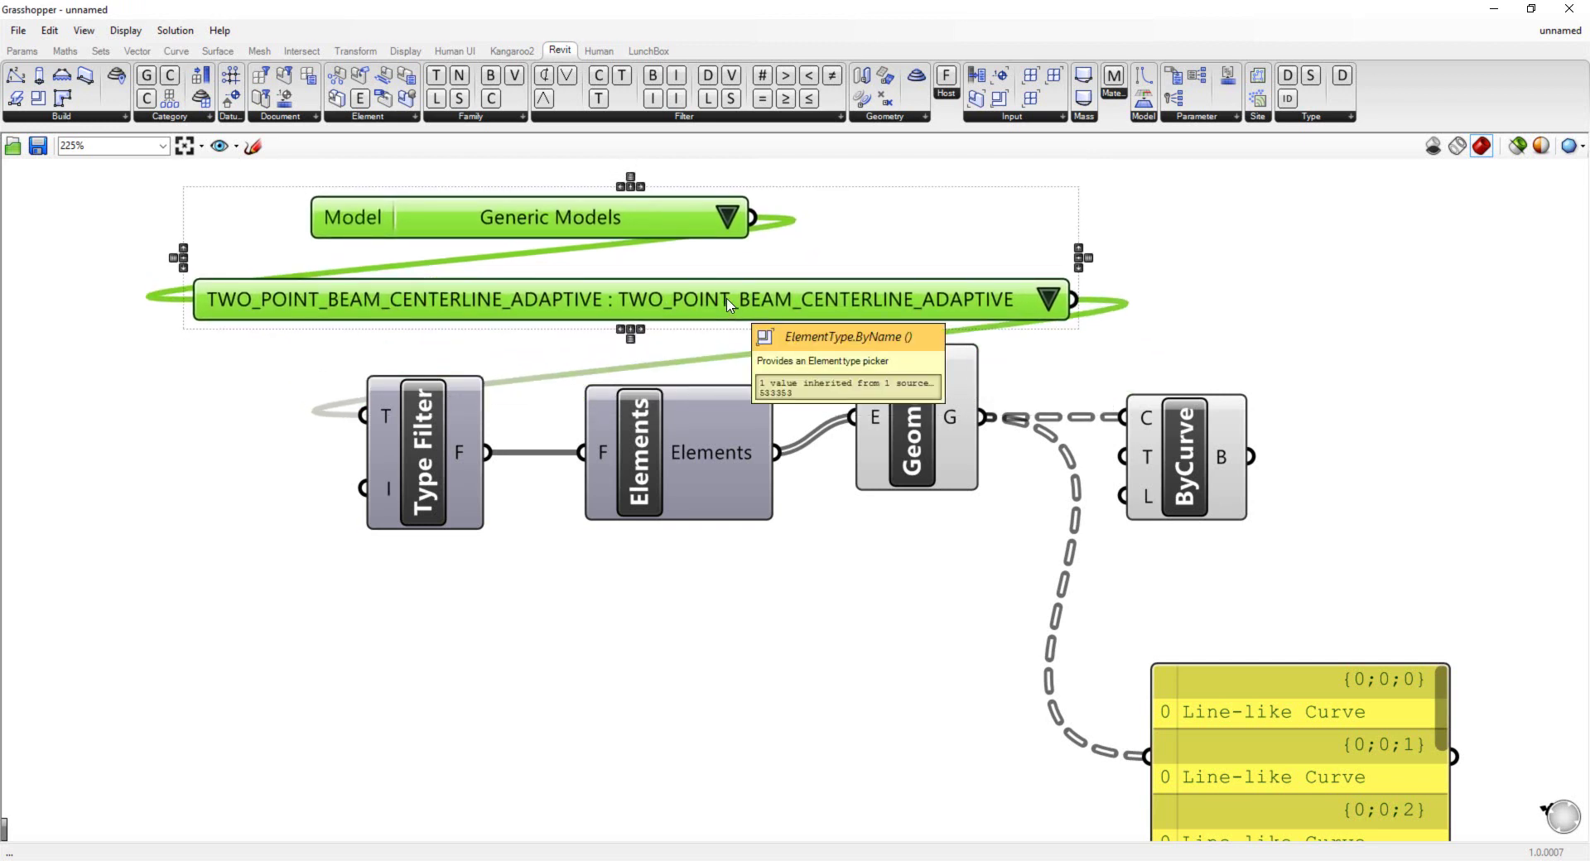
pyautogui.click(50, 29)
pyautogui.click(79, 118)
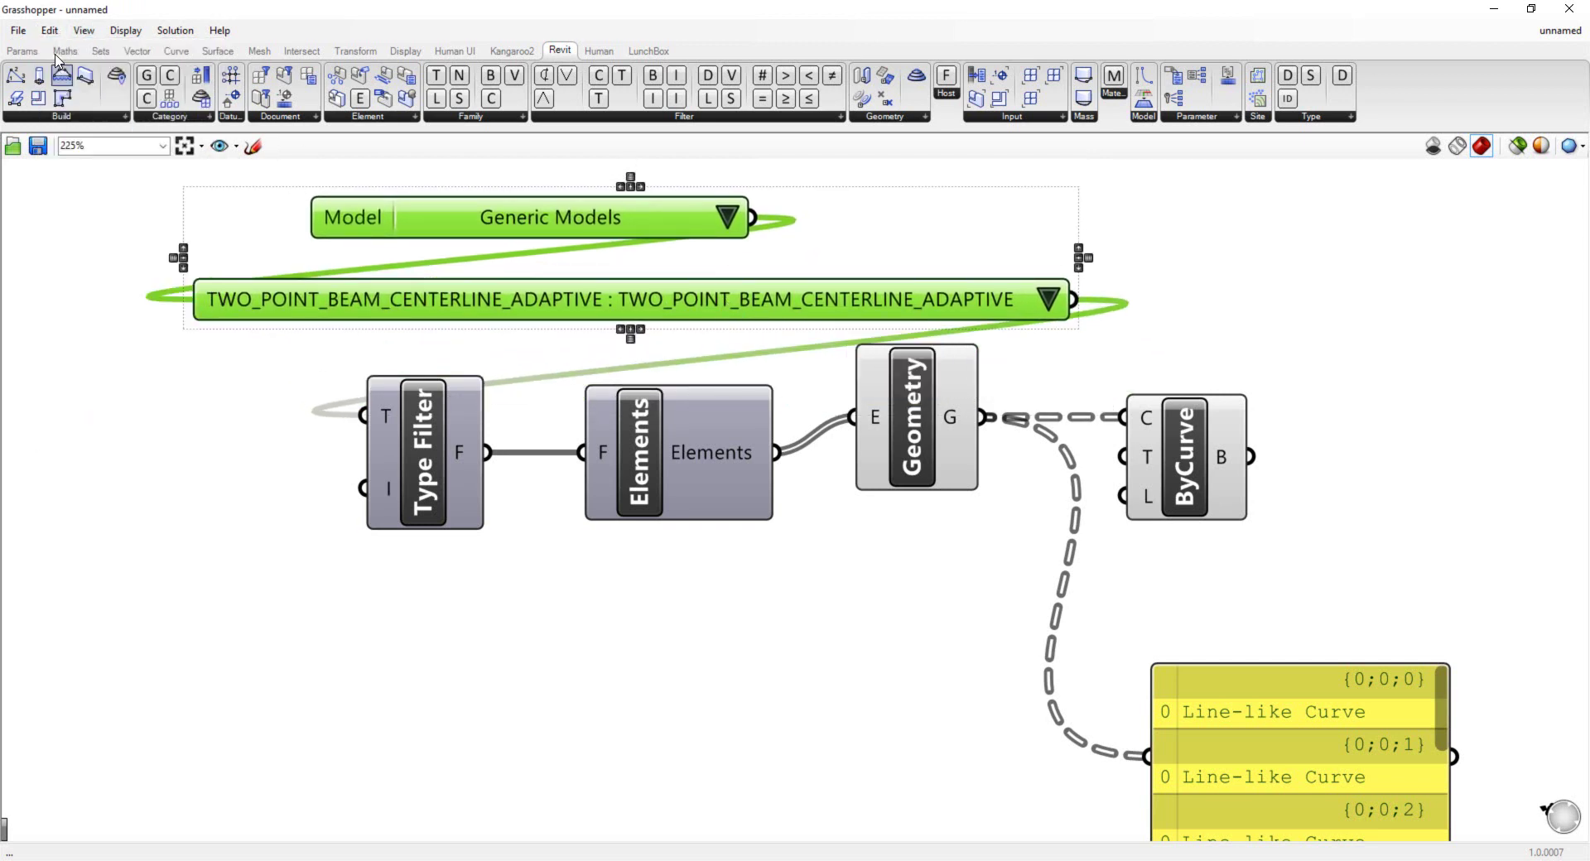
pyautogui.click(50, 30)
pyautogui.click(66, 135)
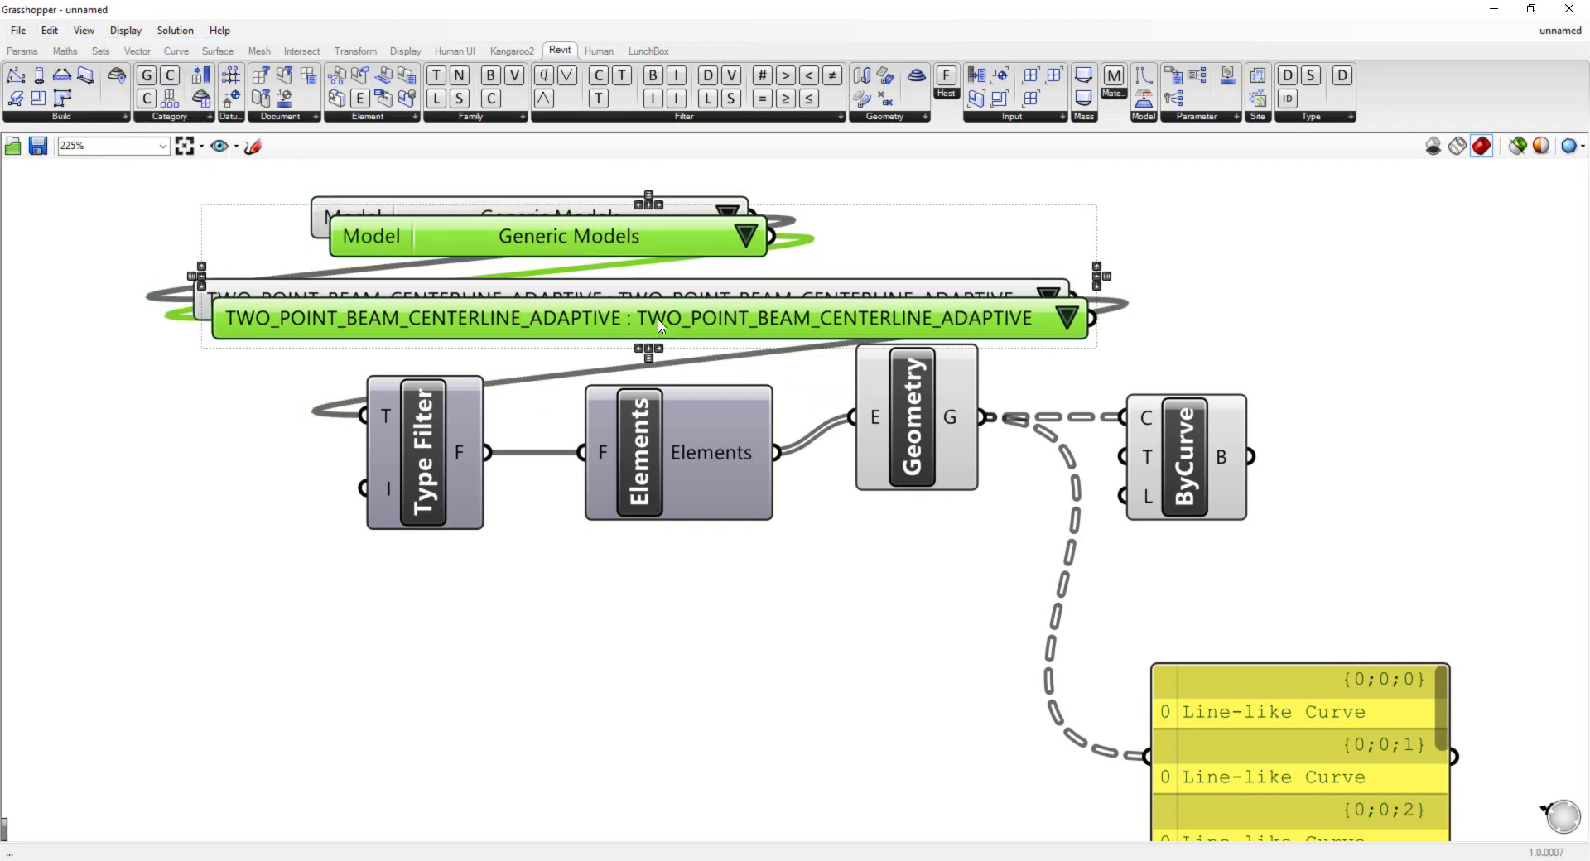
pyautogui.moveTo(661, 325); pyautogui.dragTo(554, 690)
pyautogui.click(858, 546)
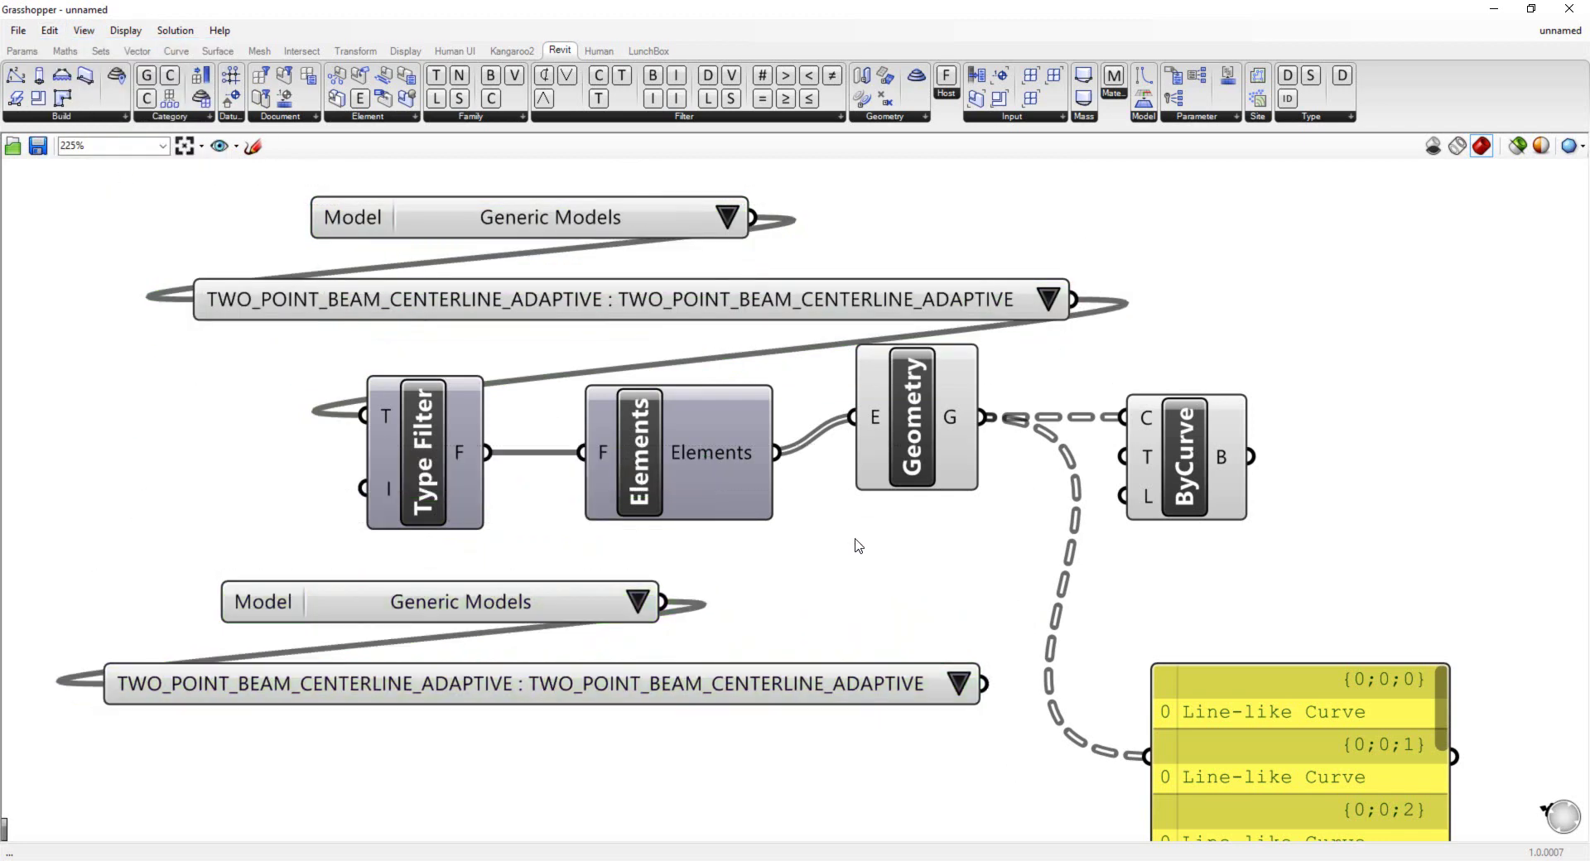
# Step: Set the copied pickers to Structural Framing and the W-Wide Flange : W12X26 type
pyautogui.click(638, 602)
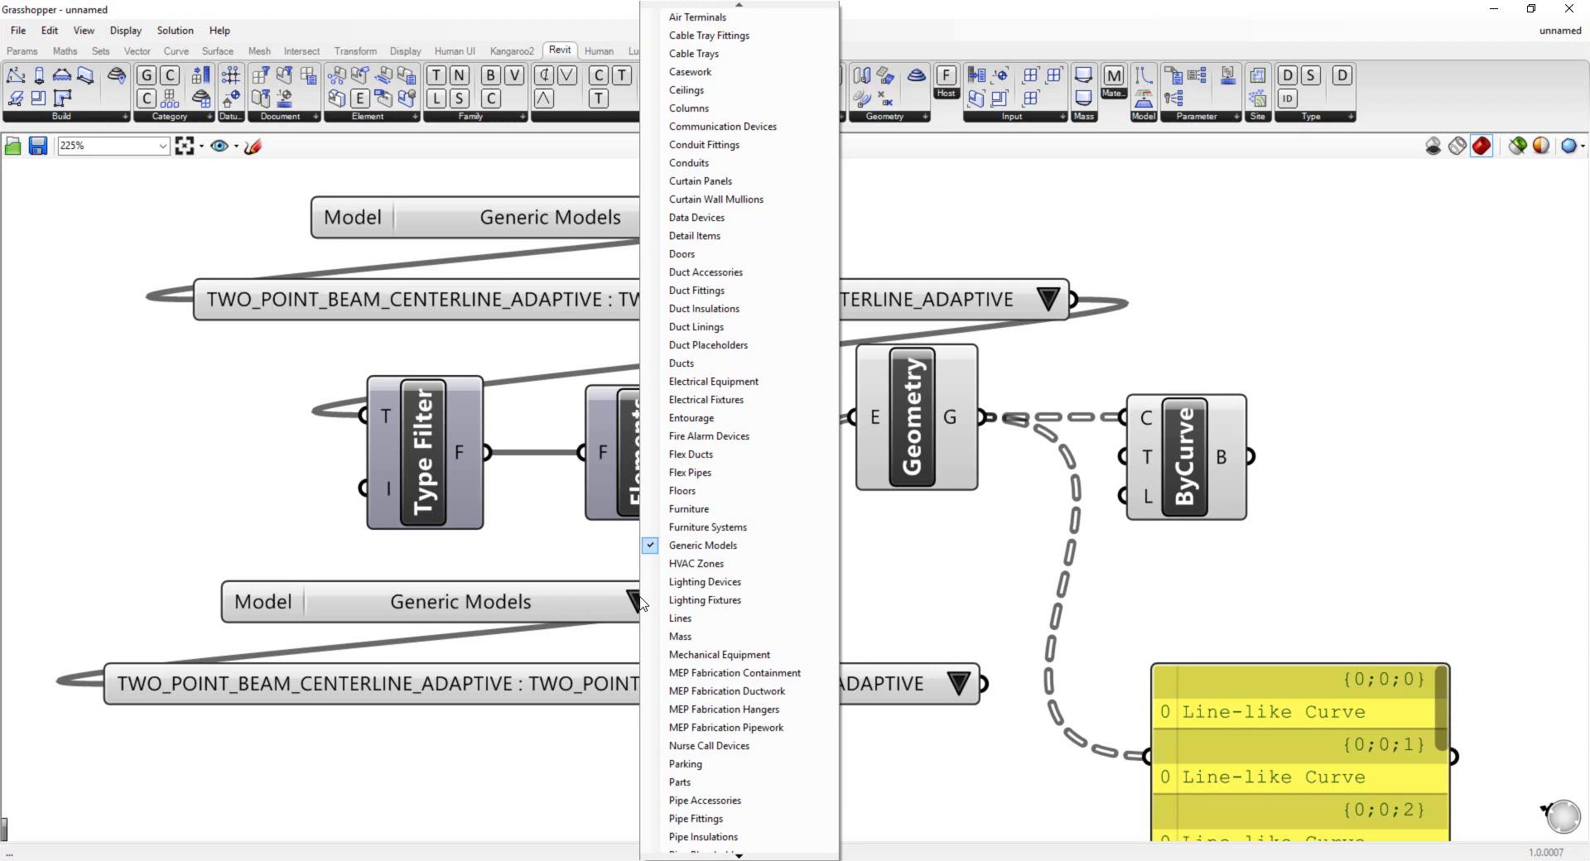
pyautogui.scroll(-1, 710, 663)
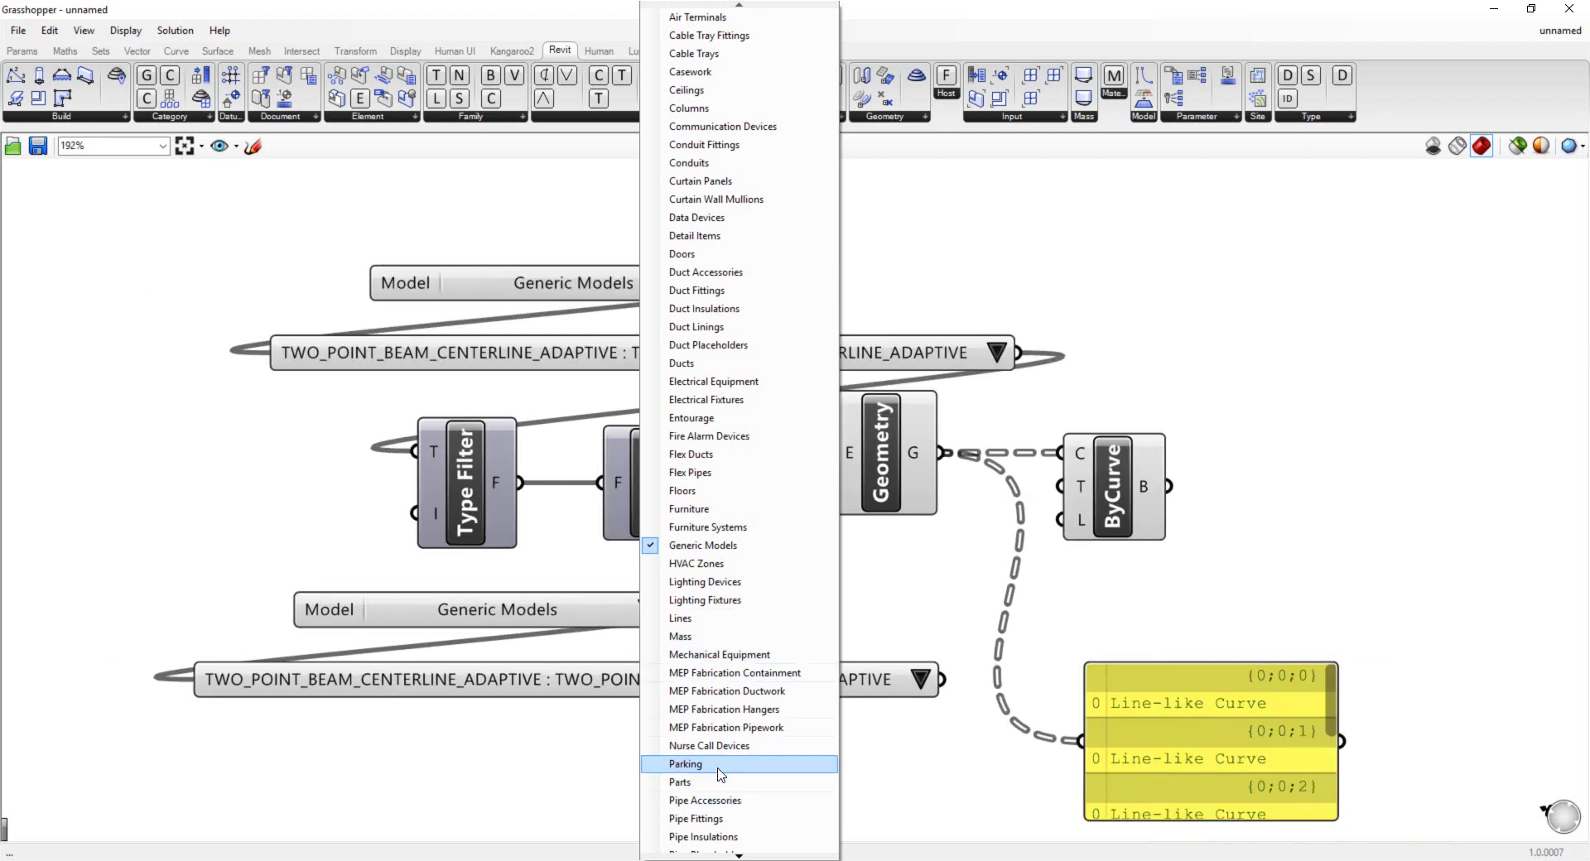
pyautogui.scroll(1, 719, 774)
pyautogui.moveTo(738, 856); pyautogui.dragTo(738, 856)
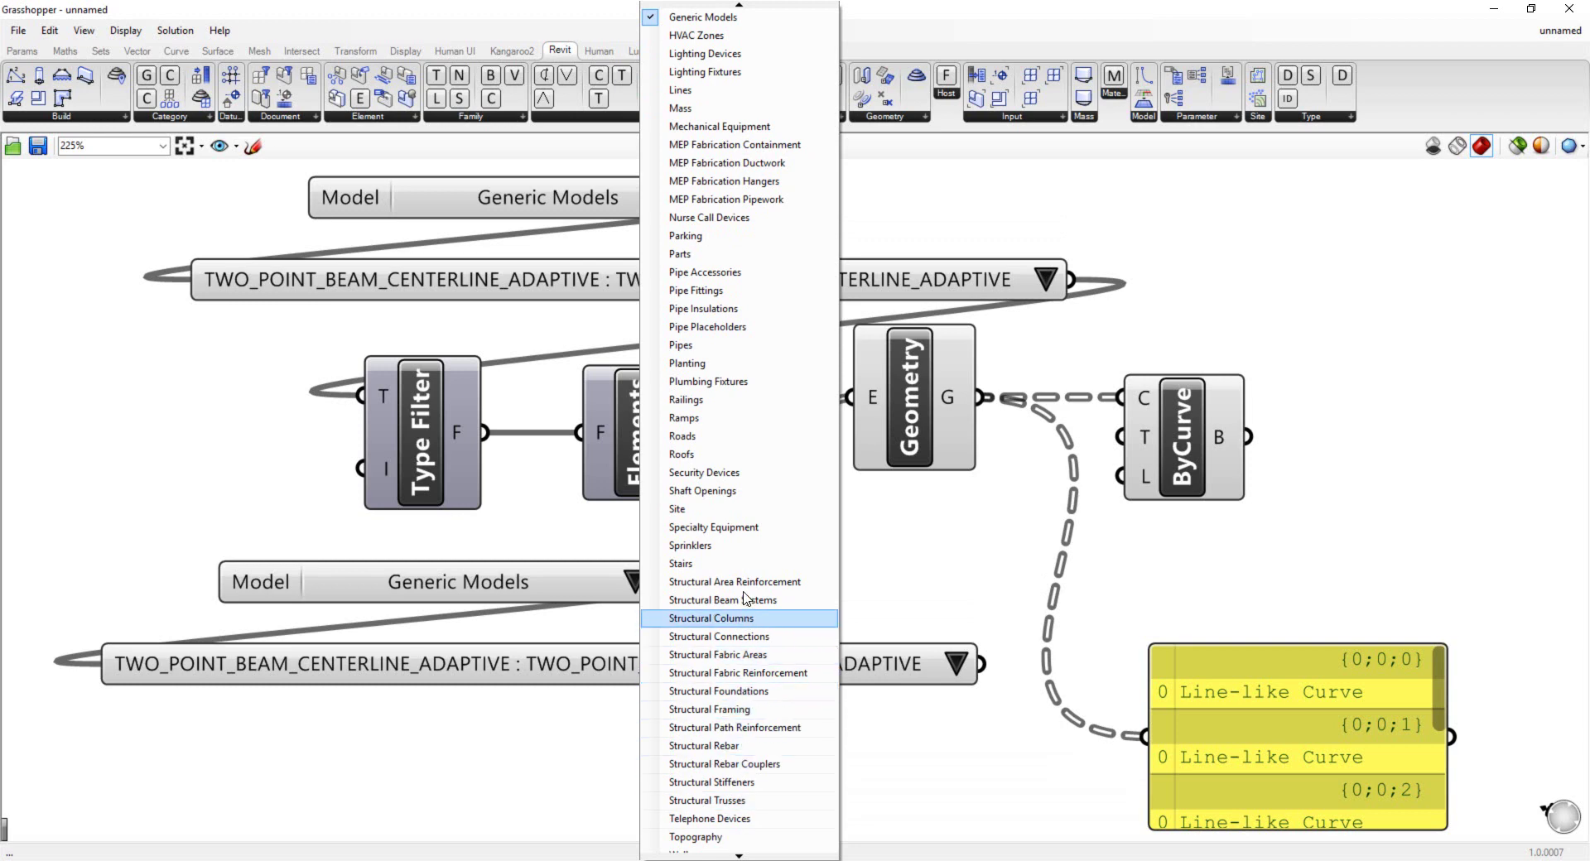
pyautogui.click(740, 711)
pyautogui.moveTo(468, 671); pyautogui.dragTo(579, 665)
pyautogui.click(670, 659)
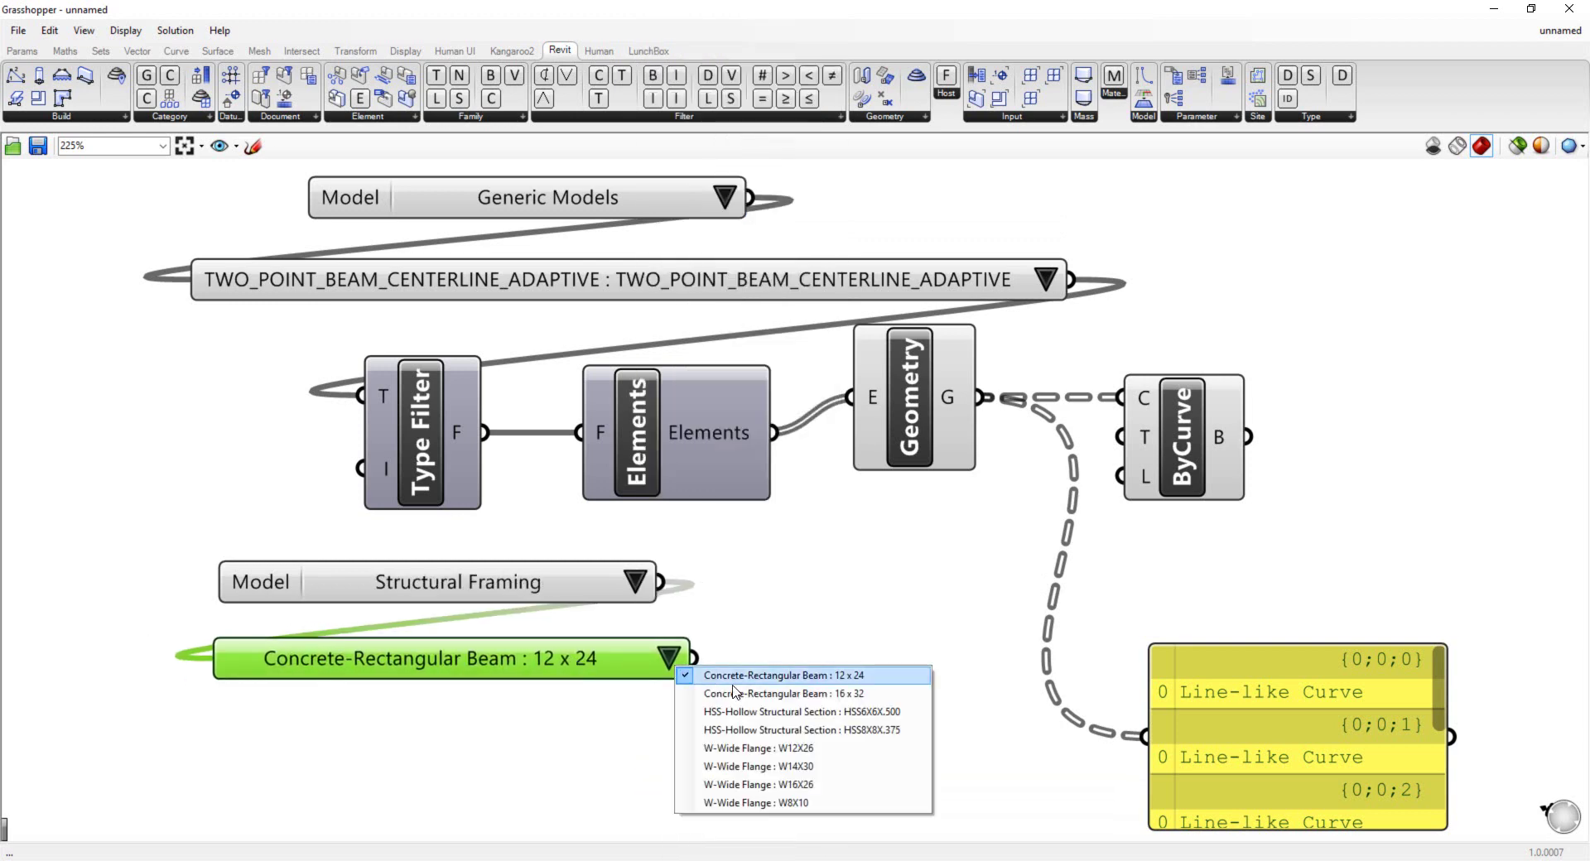
pyautogui.click(807, 755)
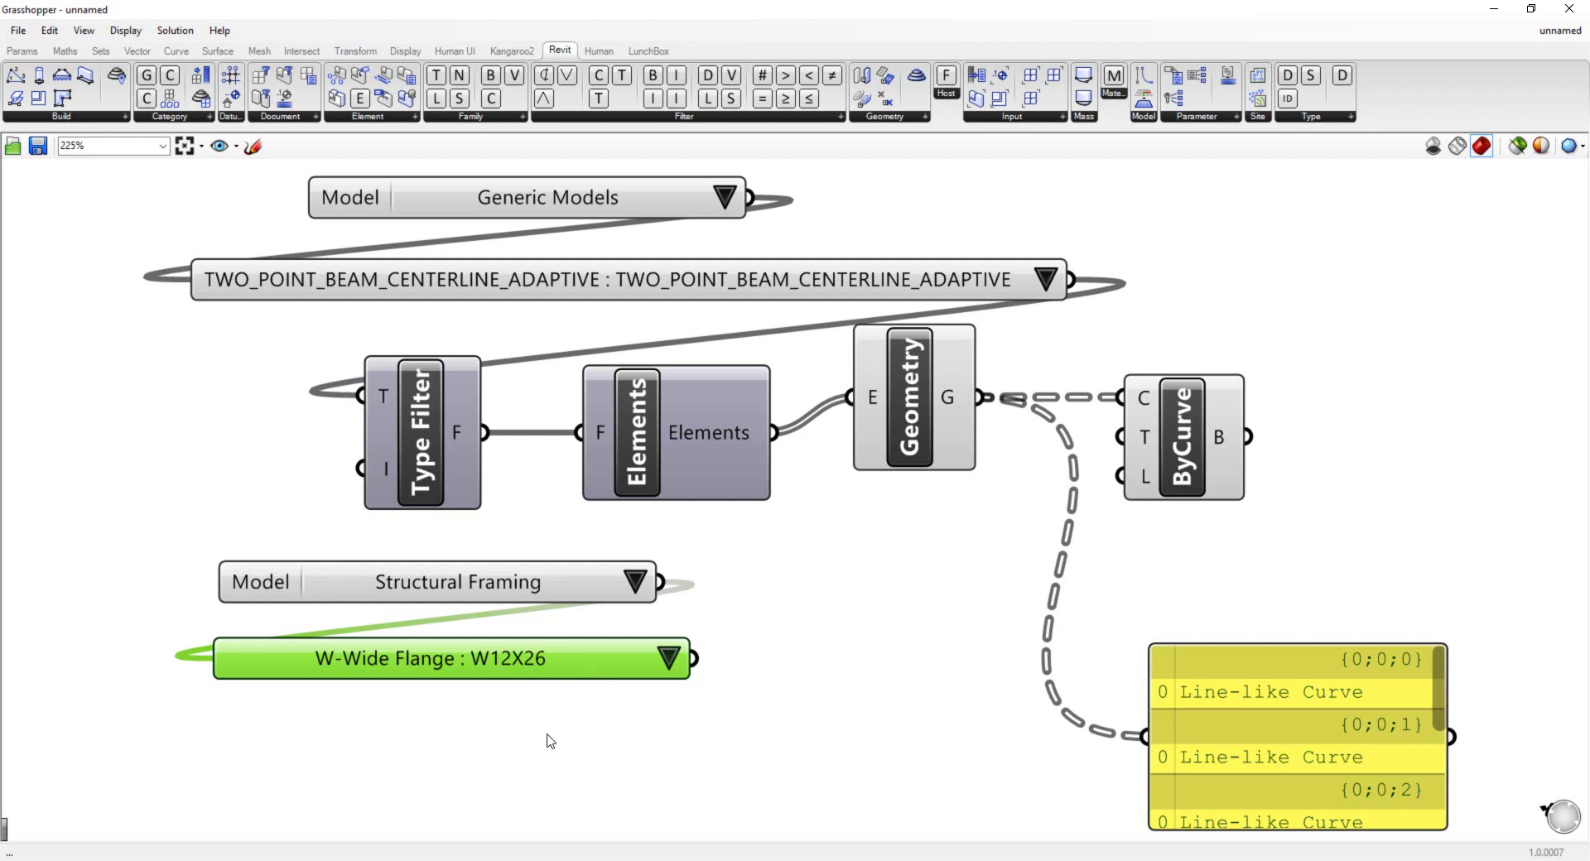
# Step: Wire the W12X26 type into ByCurve's type input
pyautogui.moveTo(694, 659); pyautogui.dragTo(1121, 438)
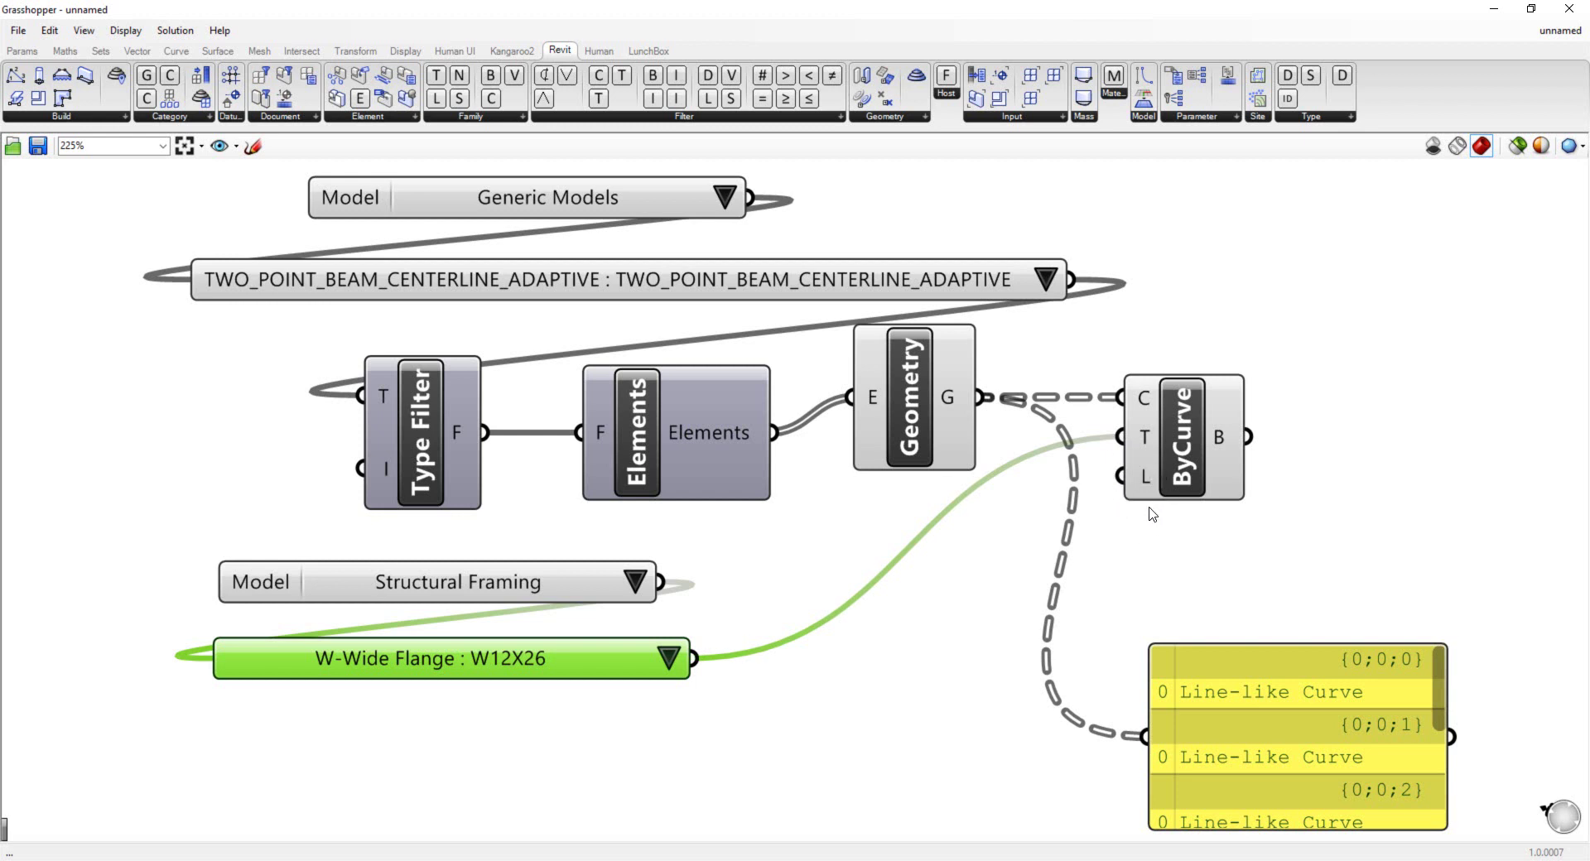
pyautogui.moveTo(1197, 462); pyautogui.dragTo(1241, 448)
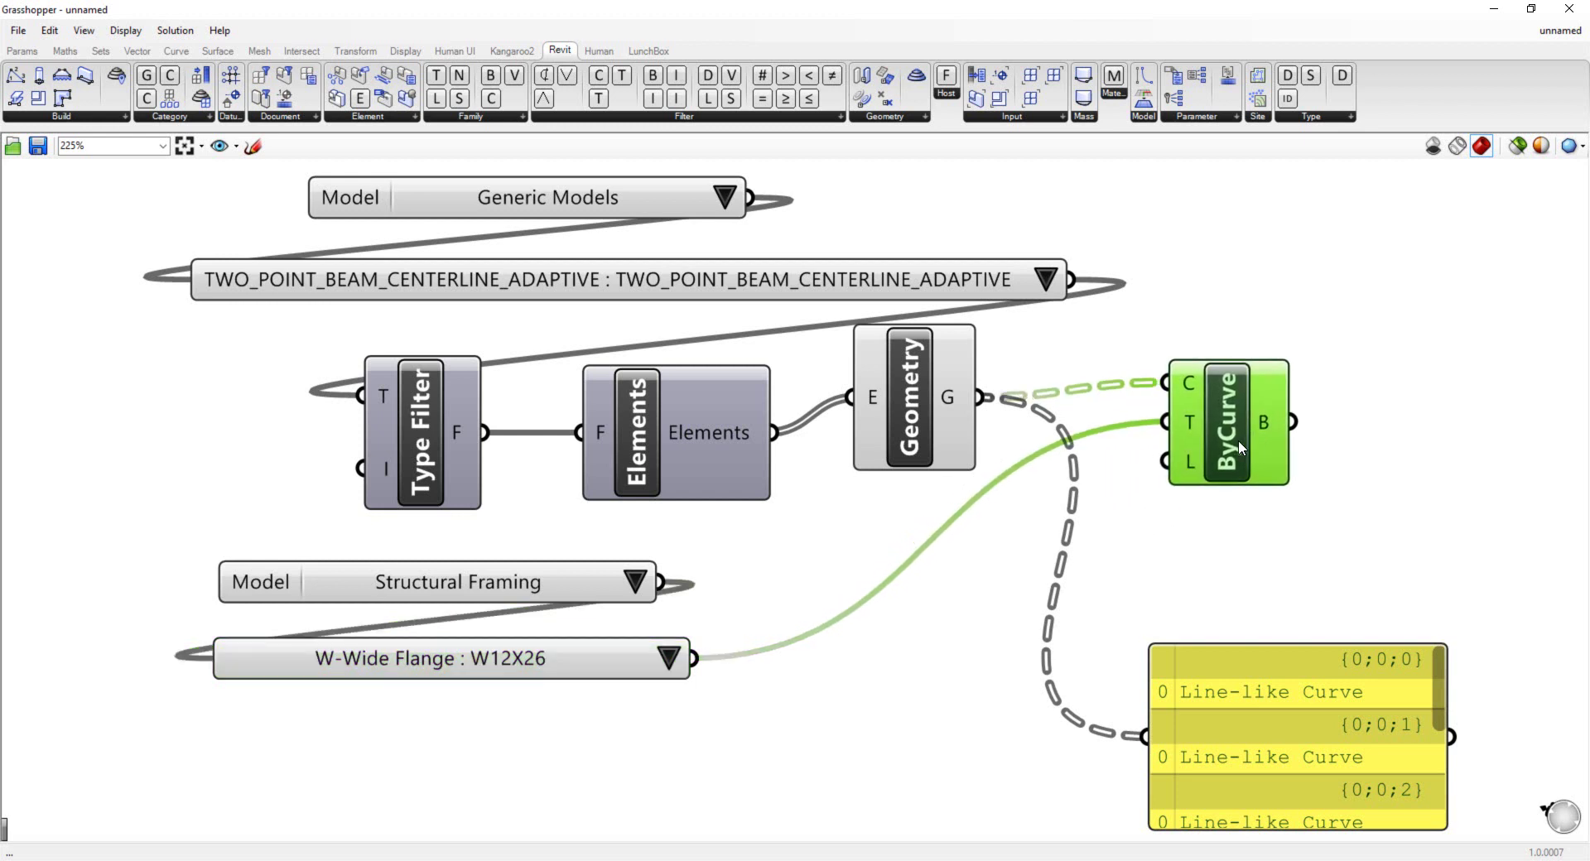
pyautogui.click(1173, 520)
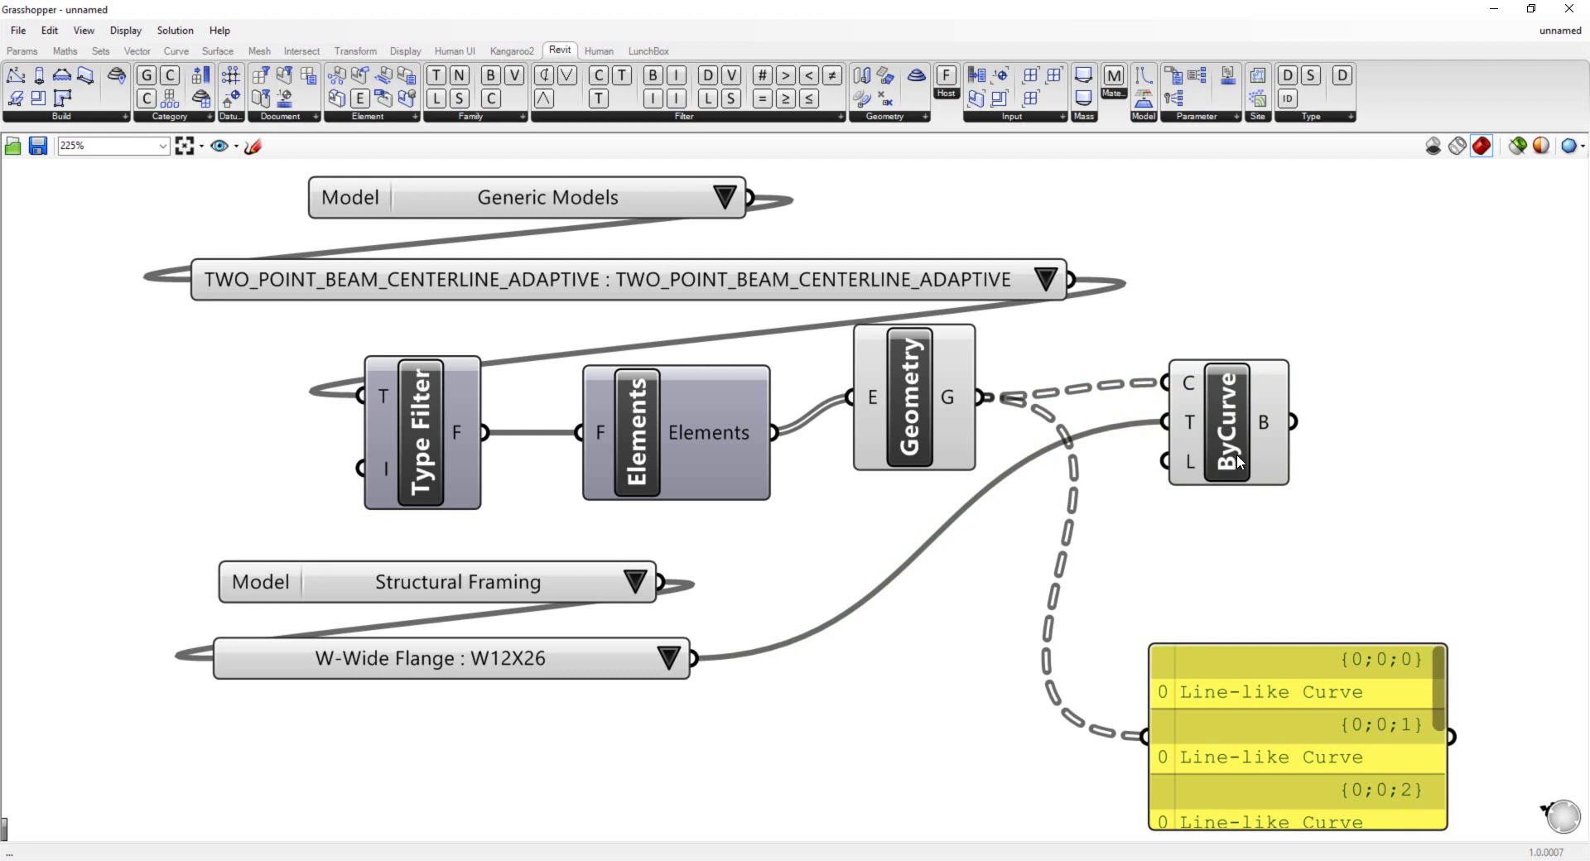
pyautogui.moveTo(1240, 463); pyautogui.dragTo(1247, 479)
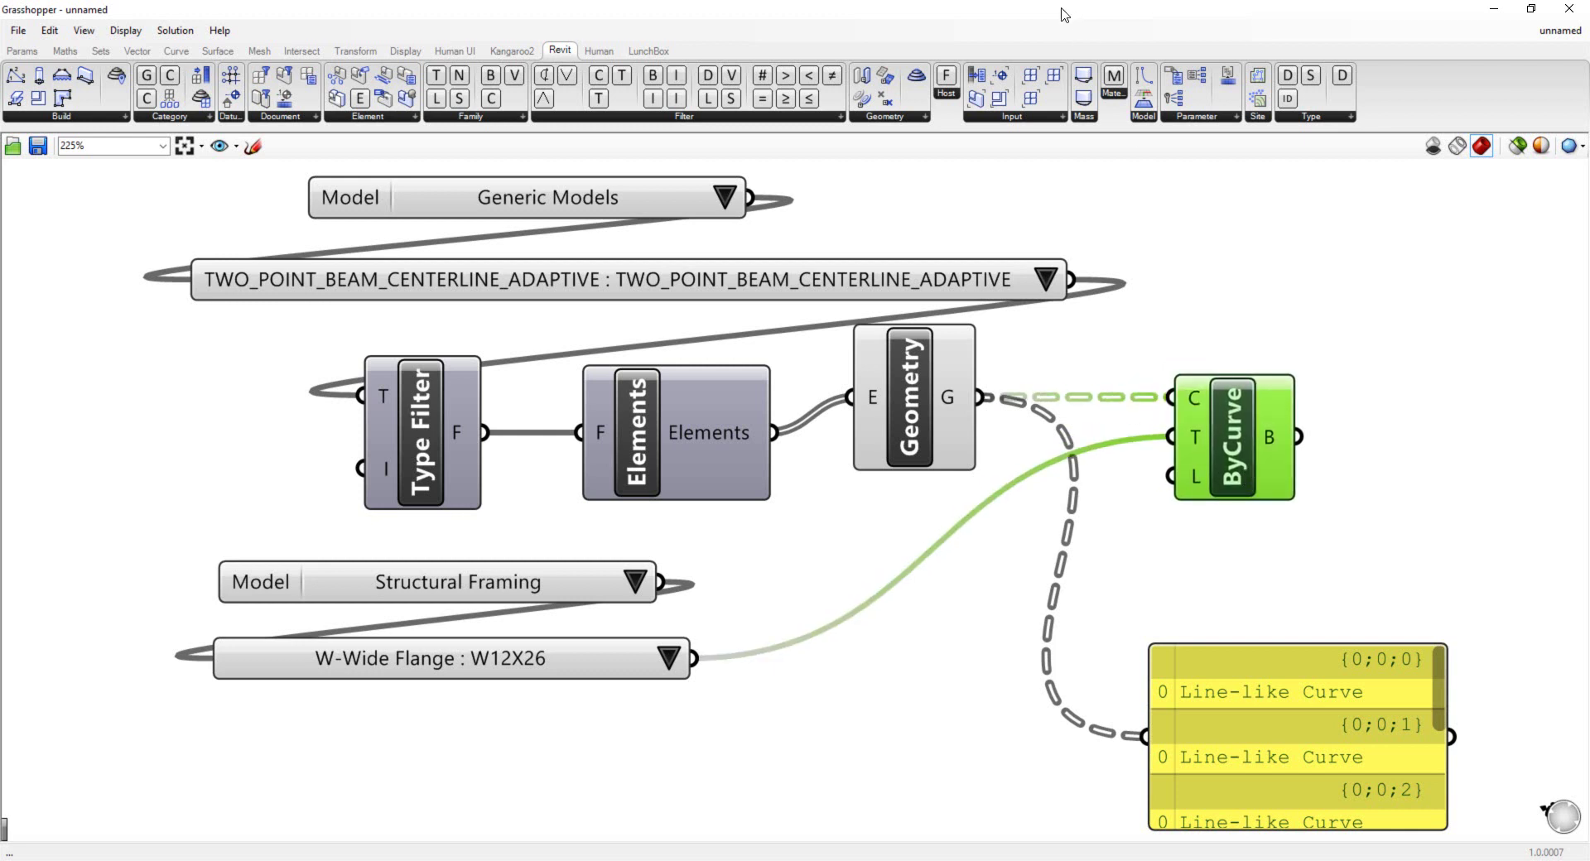
# Step: Collapse Grasshopper and inspect the wide-flange beams along the arches in Revit's 3D view
pyautogui.doubleClick(1122, 21)
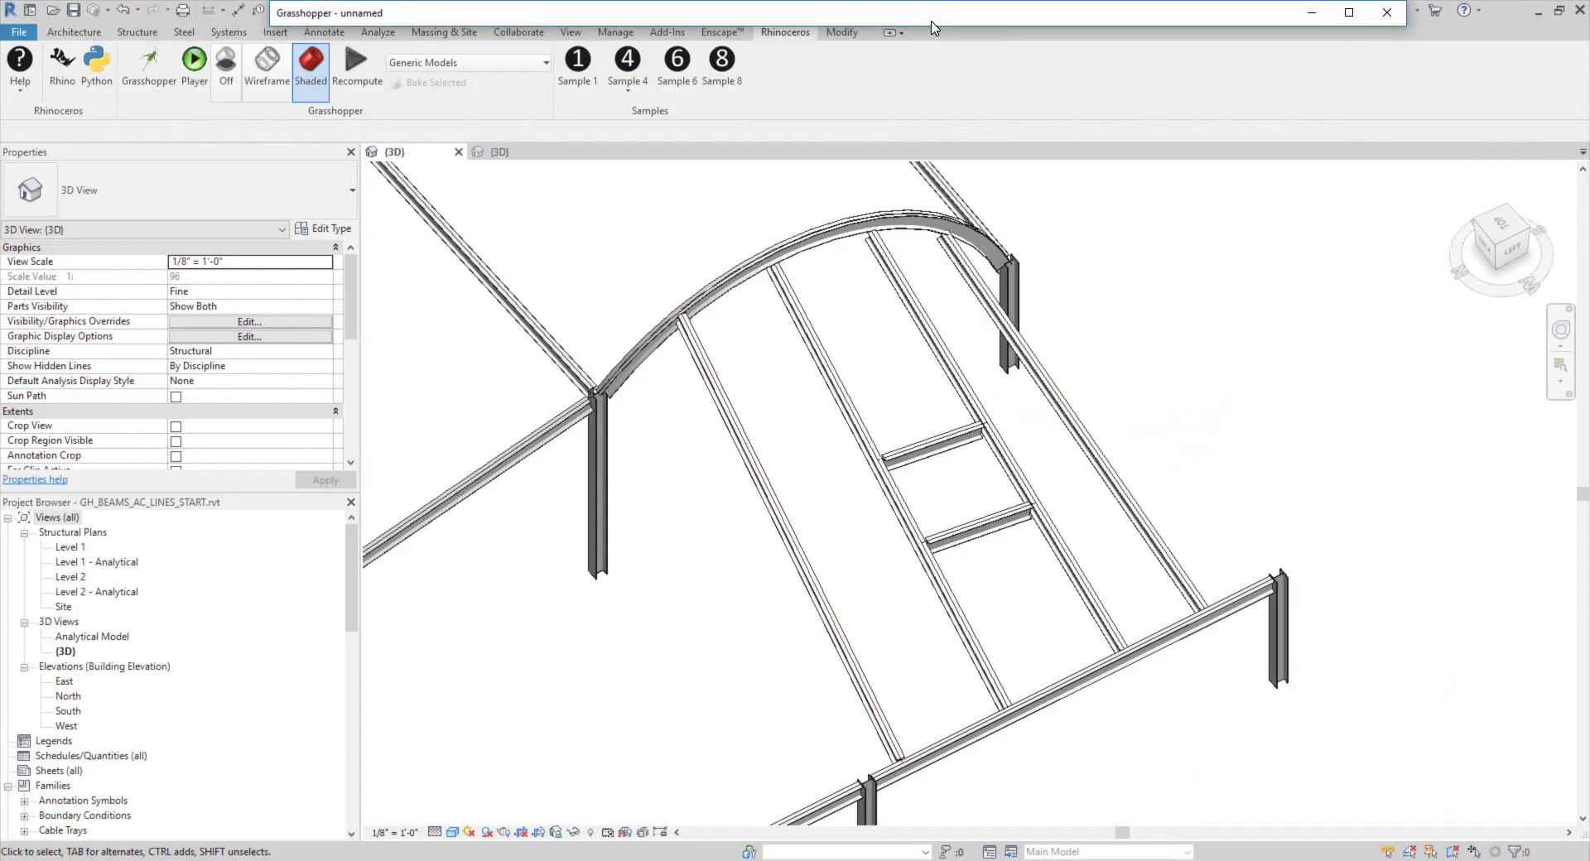
pyautogui.click(712, 538)
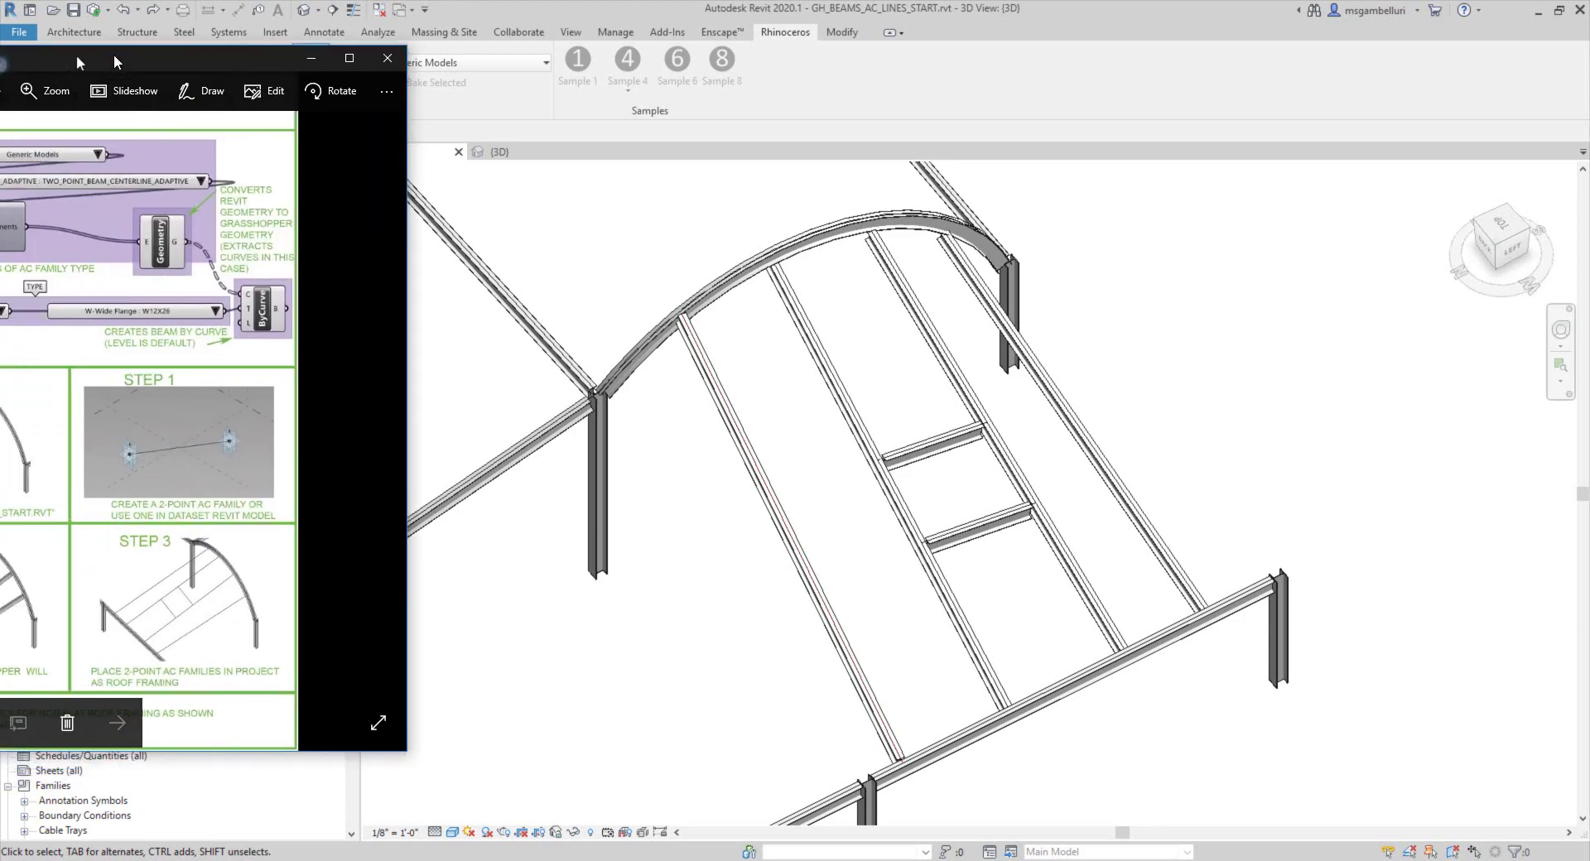
# Step: Open the GH_BEAMS_AC_LINES.png reference sheet in Windows Photos
pyautogui.doubleClick(336, 77)
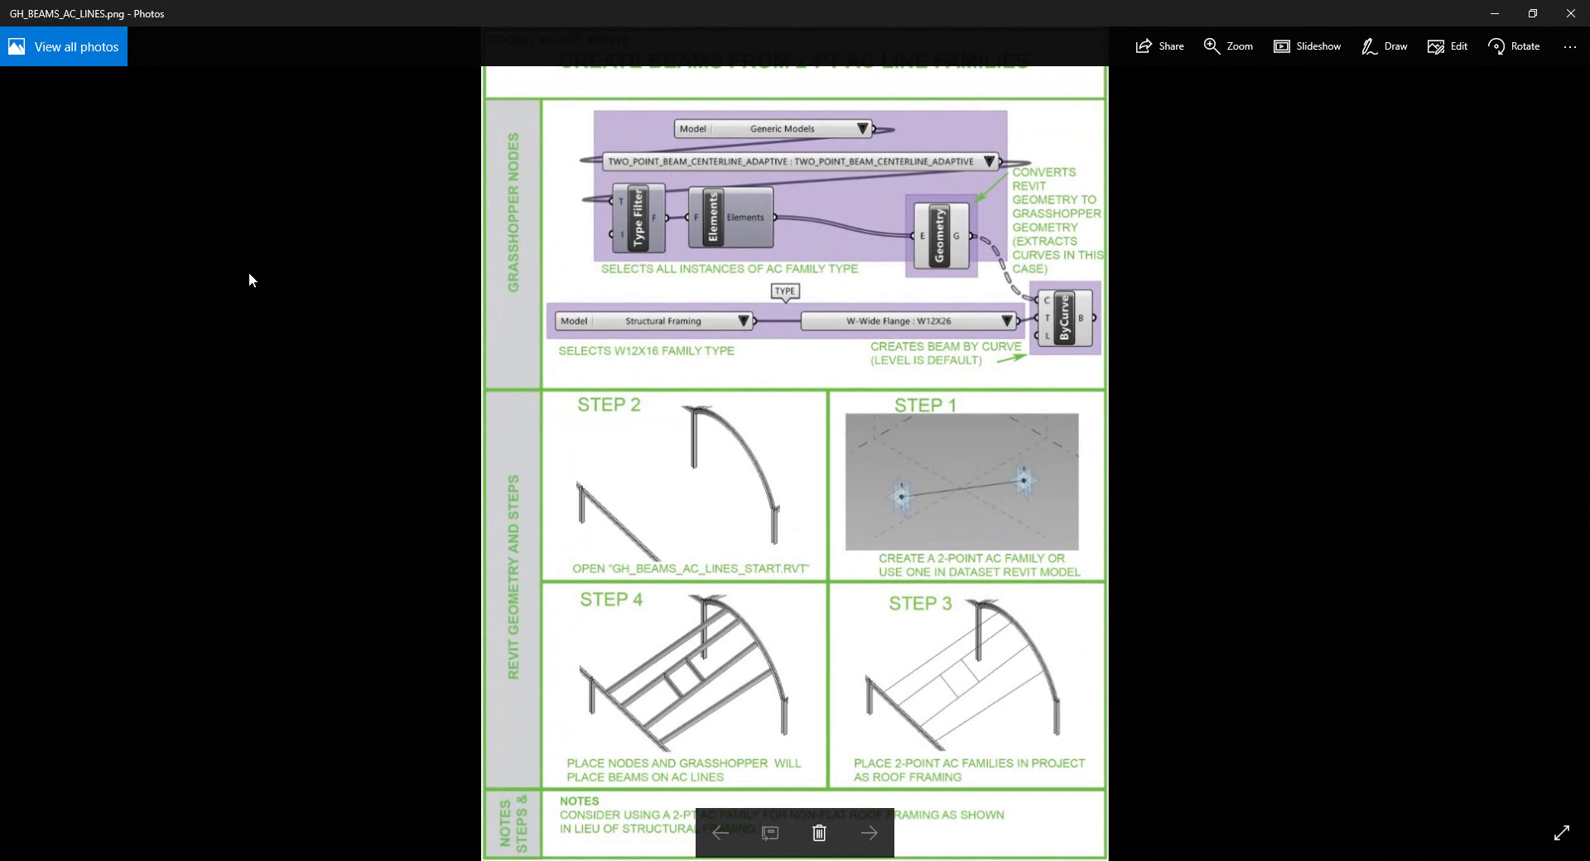